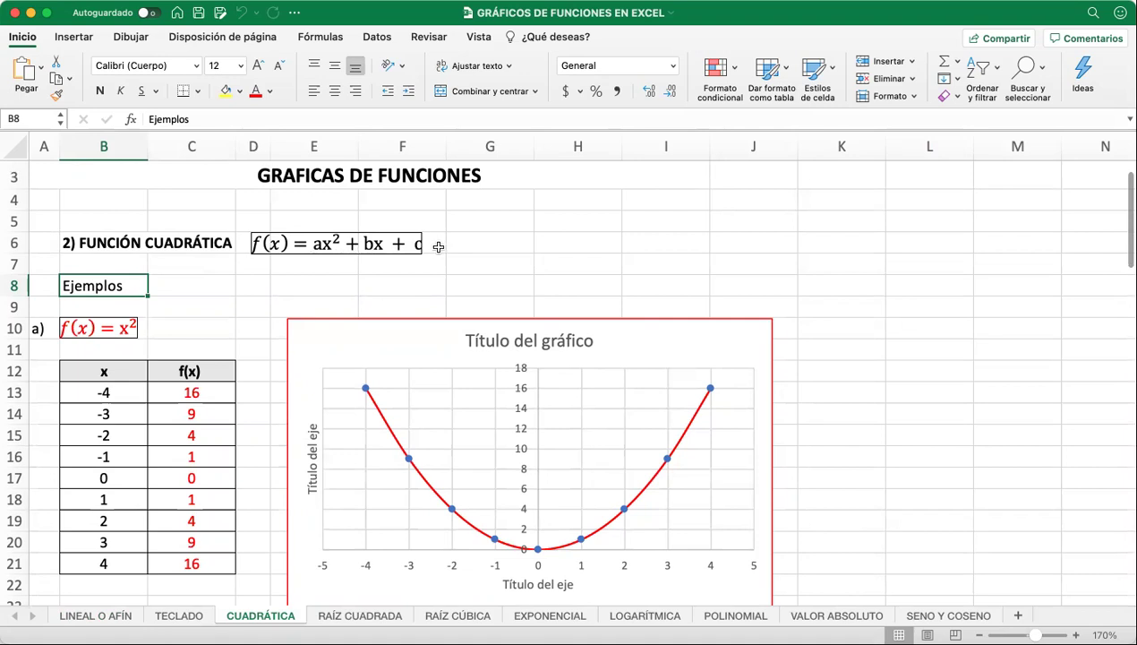
Clear the f(x) values in cells C13:C21 of the f(x) = x² table.
{"action": "scroll", "coordinate": [229, 307], "scroll_direction": "down", "scroll_amount": 1}
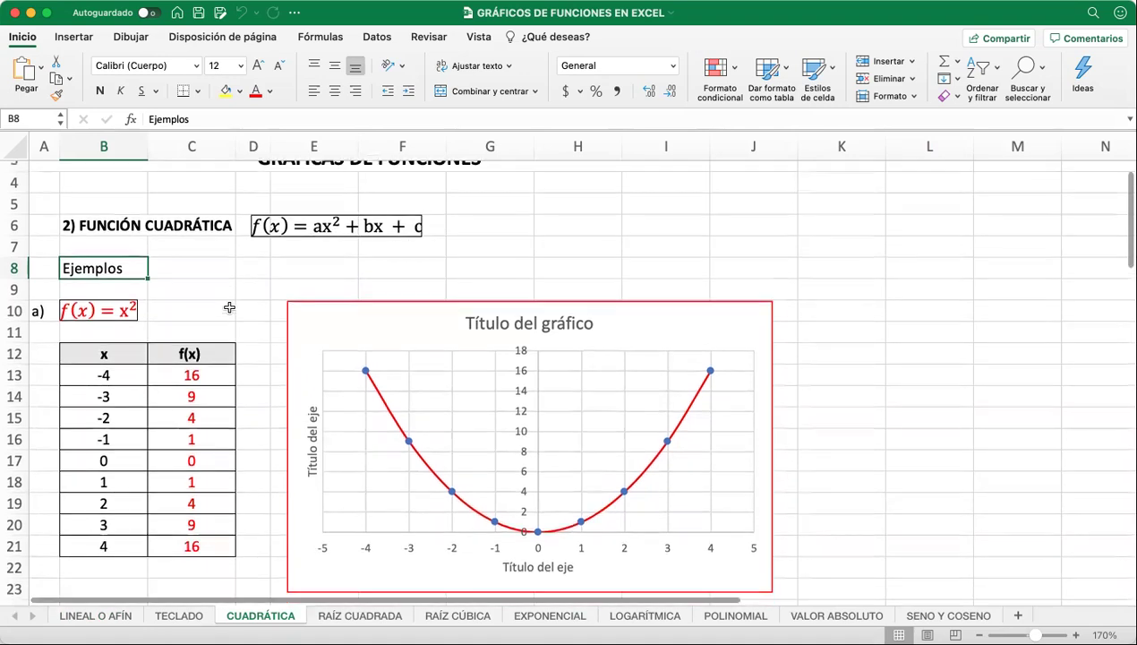
{"action": "scroll", "coordinate": [229, 307], "scroll_direction": "down", "scroll_amount": 1}
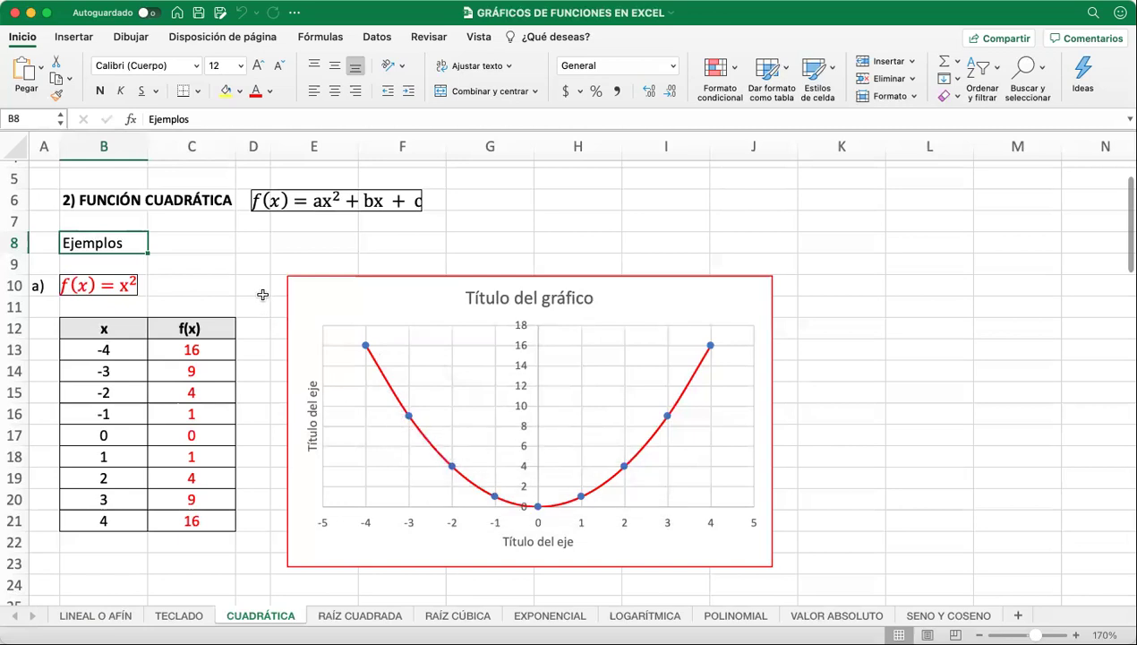
{"action": "left_click_drag", "start_coordinate": [215, 355], "coordinate": [213, 524]}
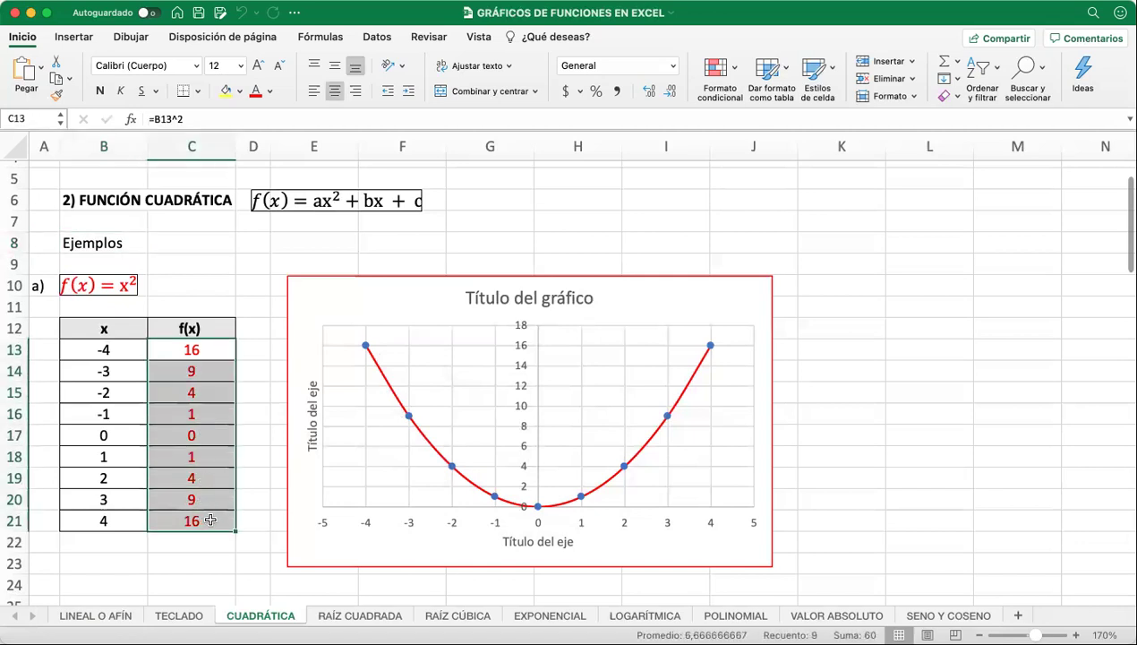
{"action": "key", "text": "Delete"}
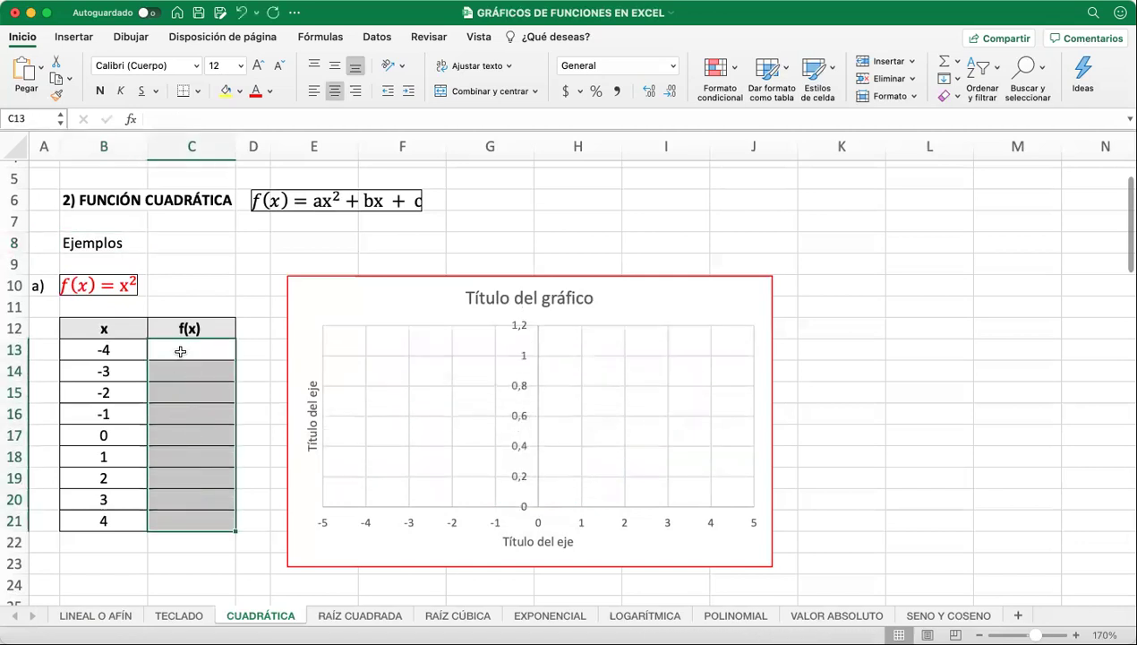
Enter the formula =B13^2 in cell C13 to square the first x value.
{"action": "left_click", "coordinate": [229, 346]}
{"action": "left_click", "coordinate": [222, 280]}
{"action": "left_click", "coordinate": [198, 349]}
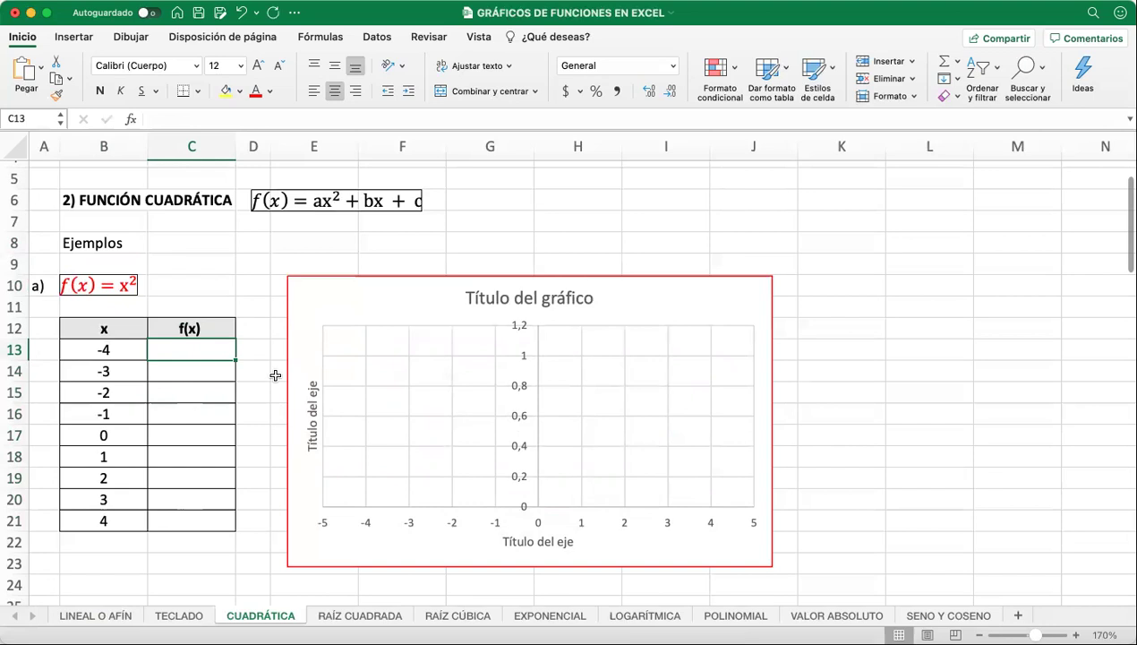
{"action": "type", "text": "="}
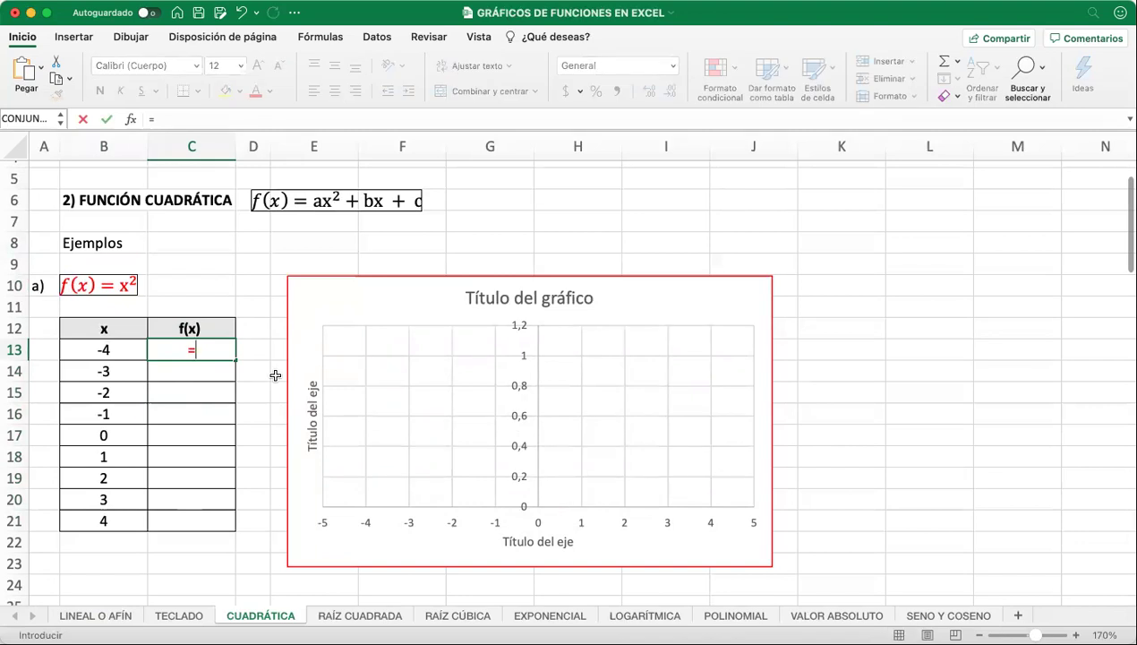
{"action": "left_click_drag", "start_coordinate": [276, 375], "coordinate": [256, 385]}
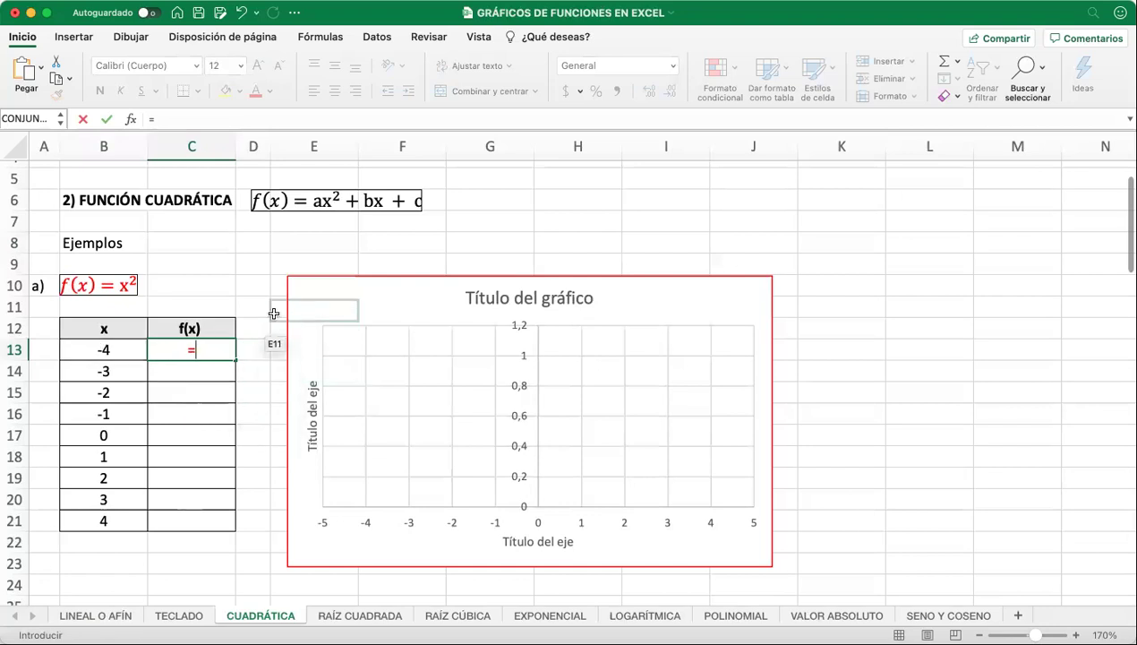
{"action": "left_click", "coordinate": [101, 350]}
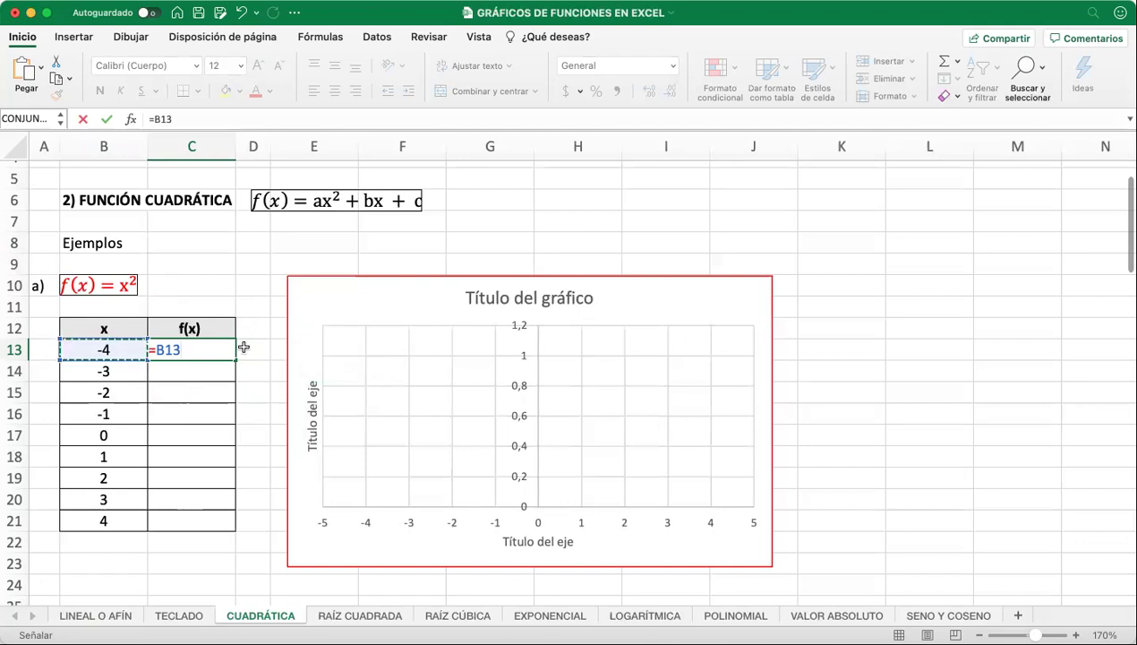
{"action": "type", "text": "^2"}
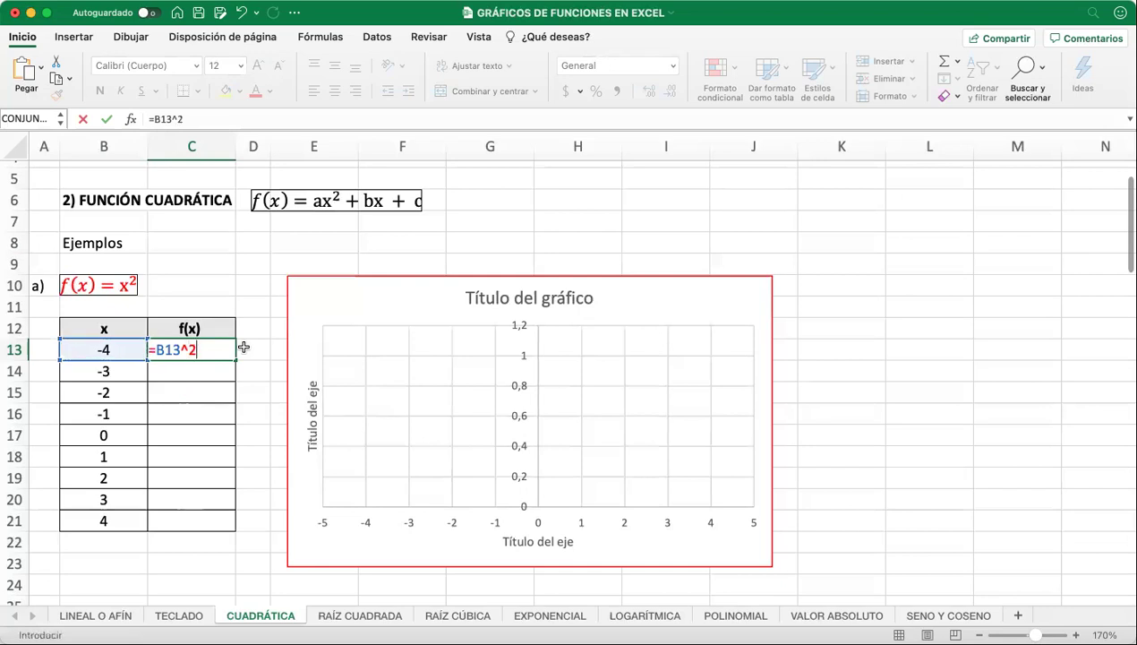
{"action": "key", "text": "Return"}
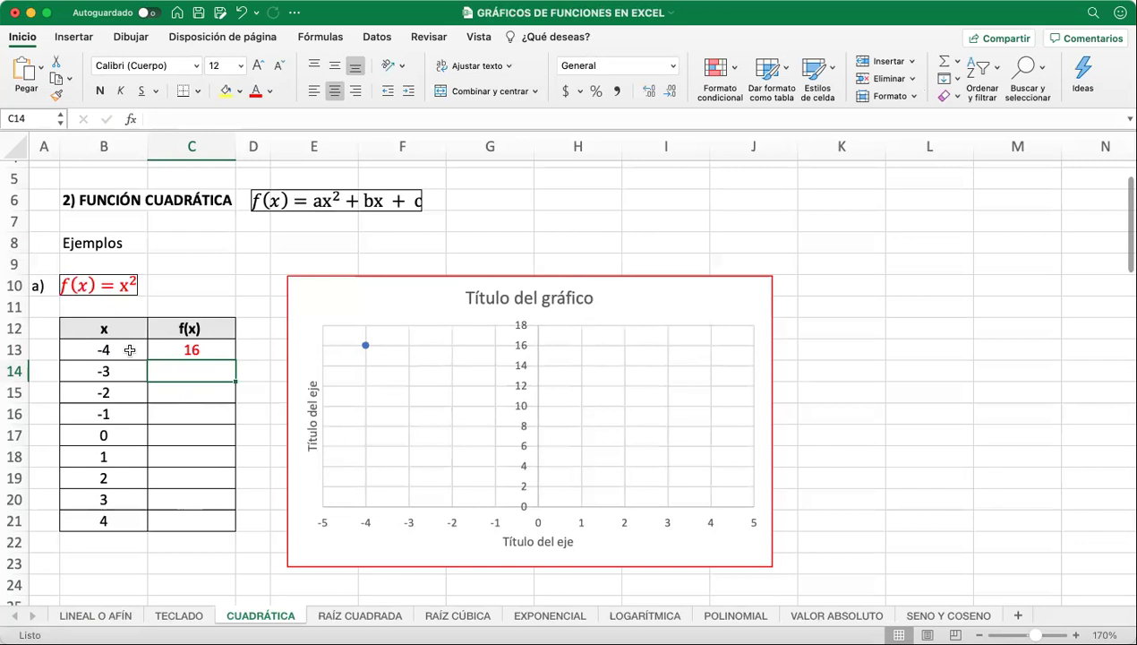
Copy the formula from C13 into cells C14:C21 to fill the rest of the f(x) column.
{"action": "left_click", "coordinate": [215, 351]}
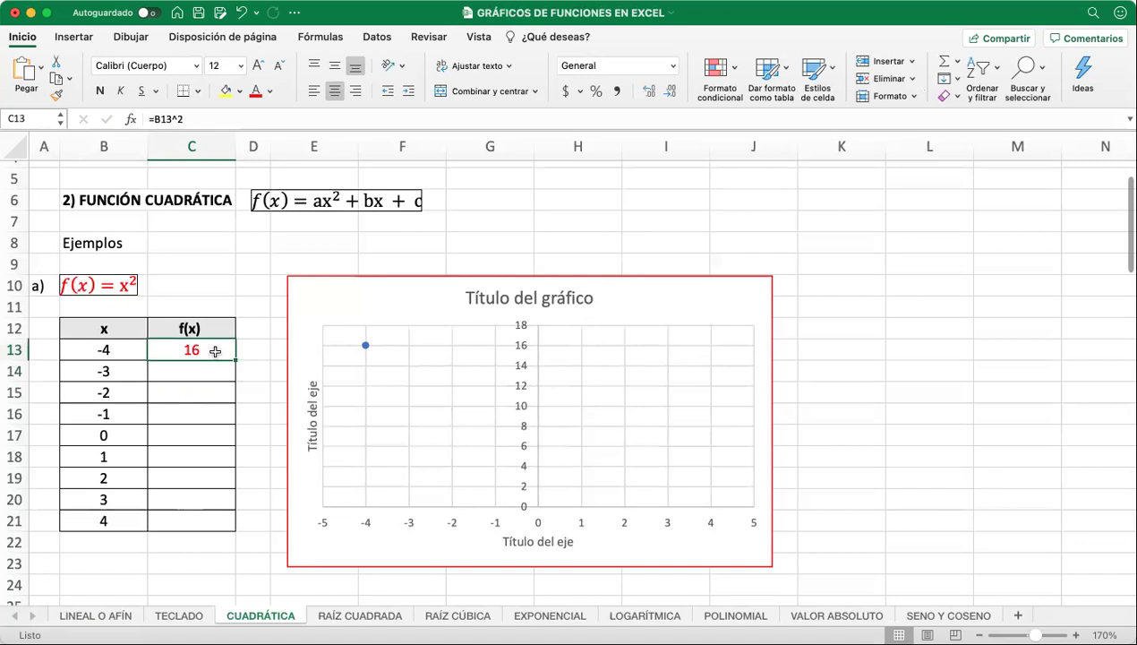
{"action": "right_click", "coordinate": [215, 353]}
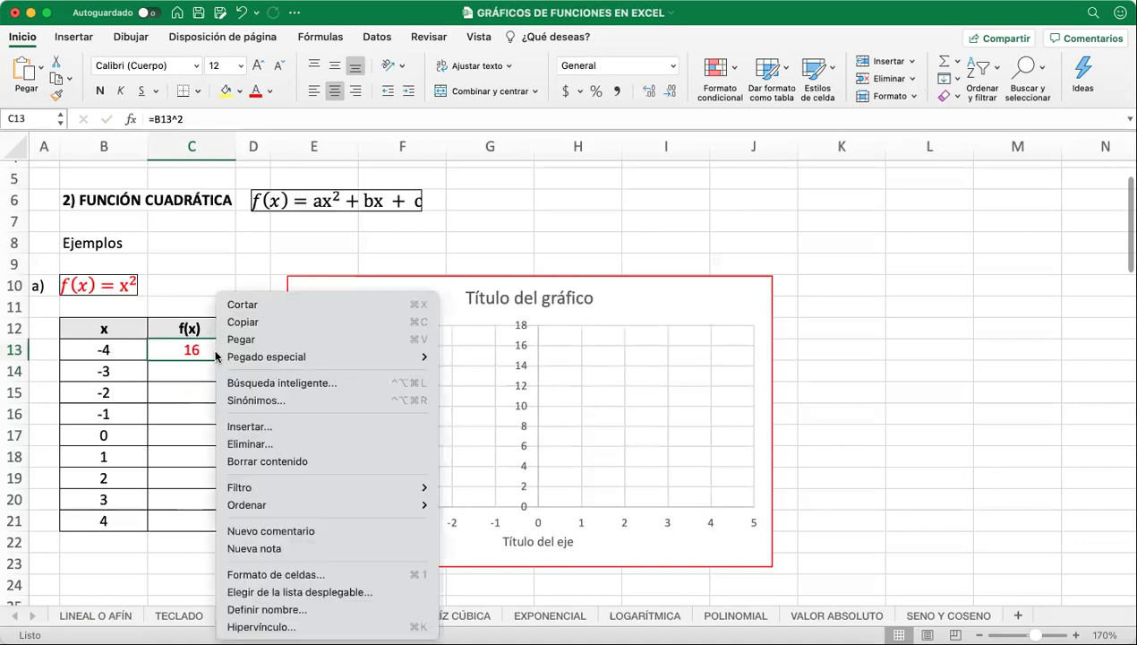
{"action": "mouse_move", "coordinate": [253, 359]}
{"action": "left_click", "coordinate": [254, 322]}
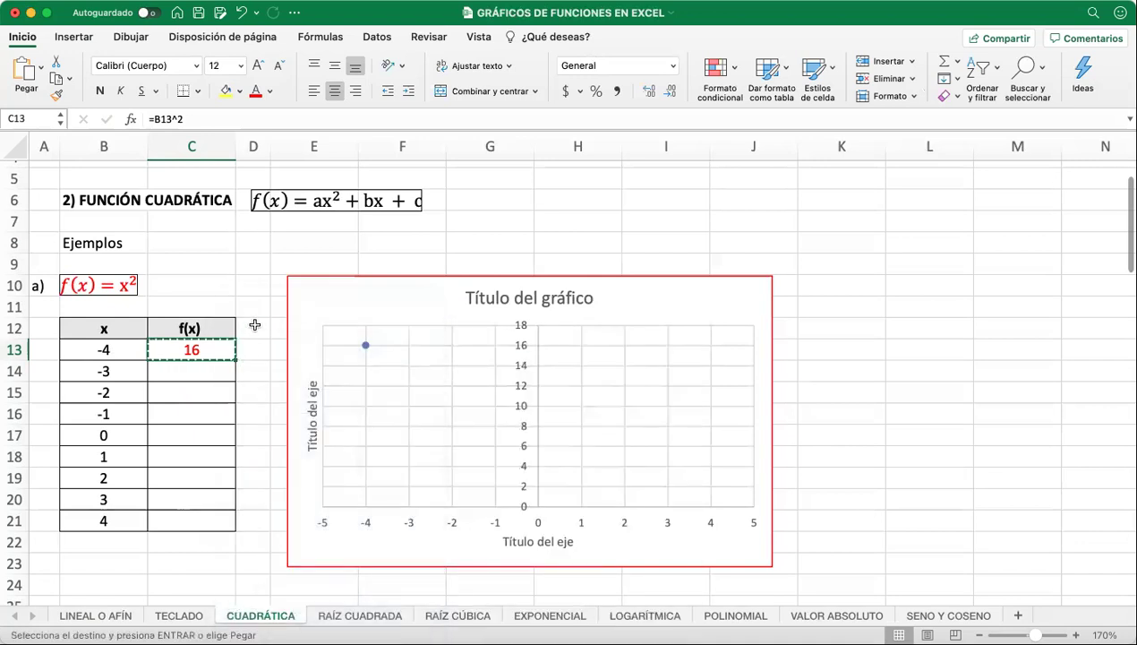
{"action": "left_click", "coordinate": [206, 371]}
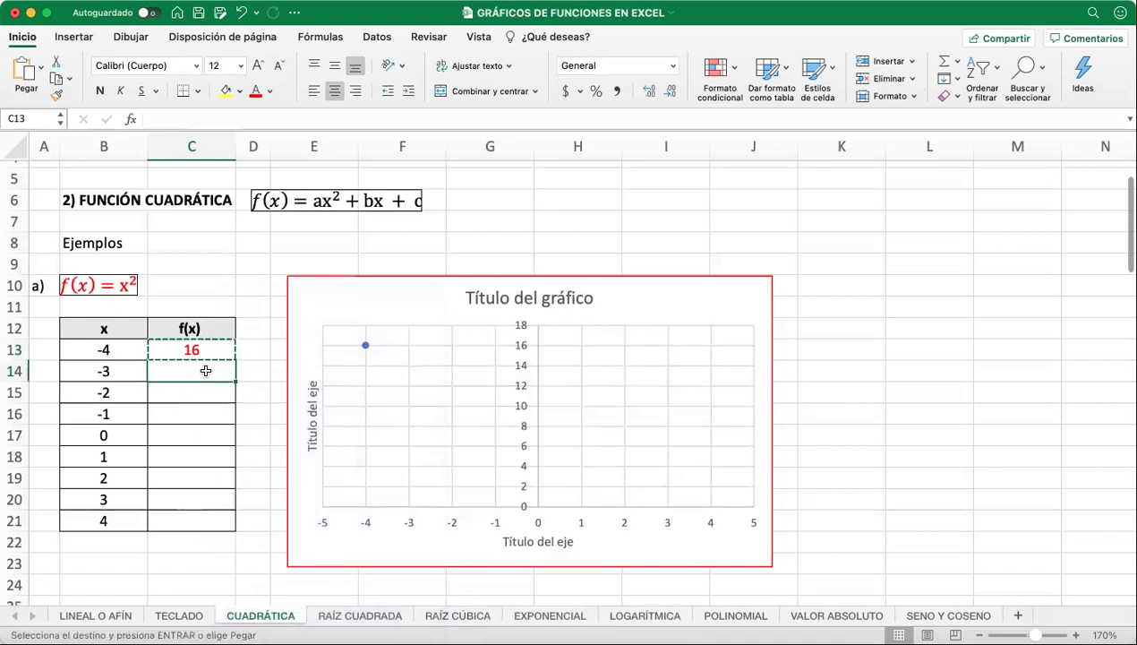
{"action": "left_click_drag", "start_coordinate": [205, 371], "coordinate": [192, 512]}
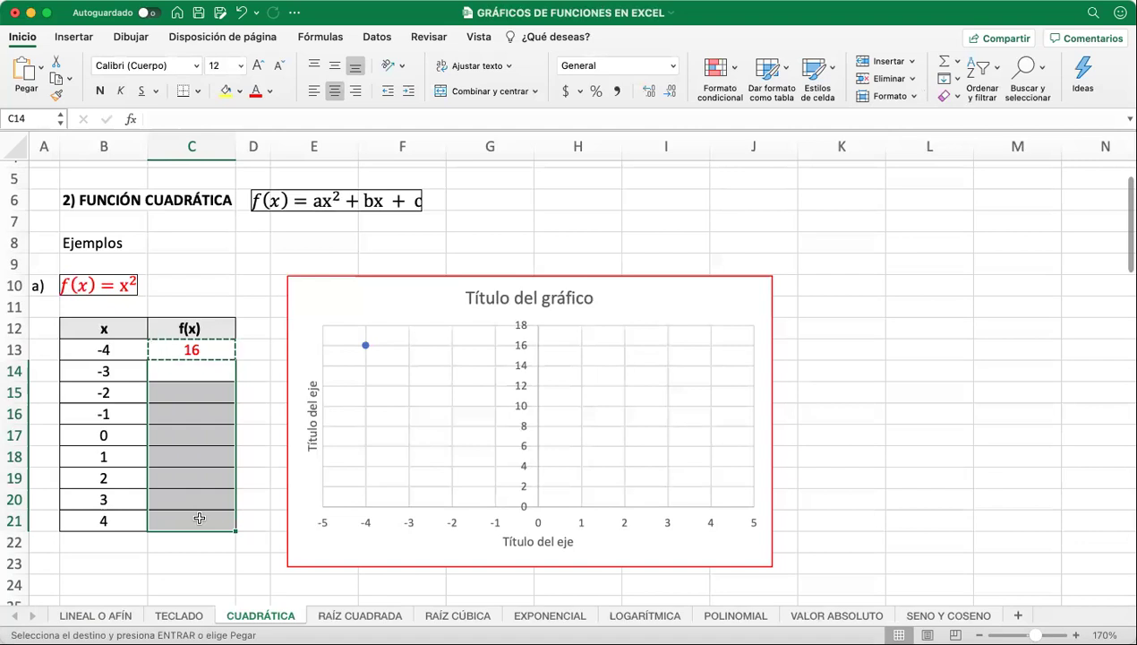
{"action": "key", "text": "Return"}
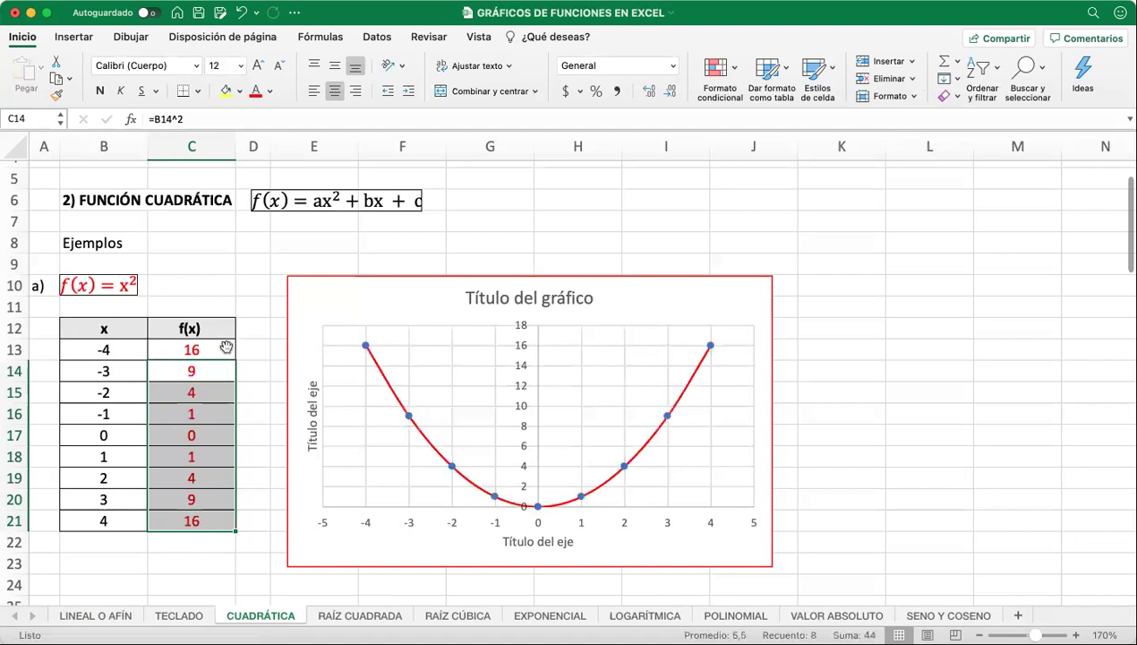
{"action": "left_click", "coordinate": [106, 371]}
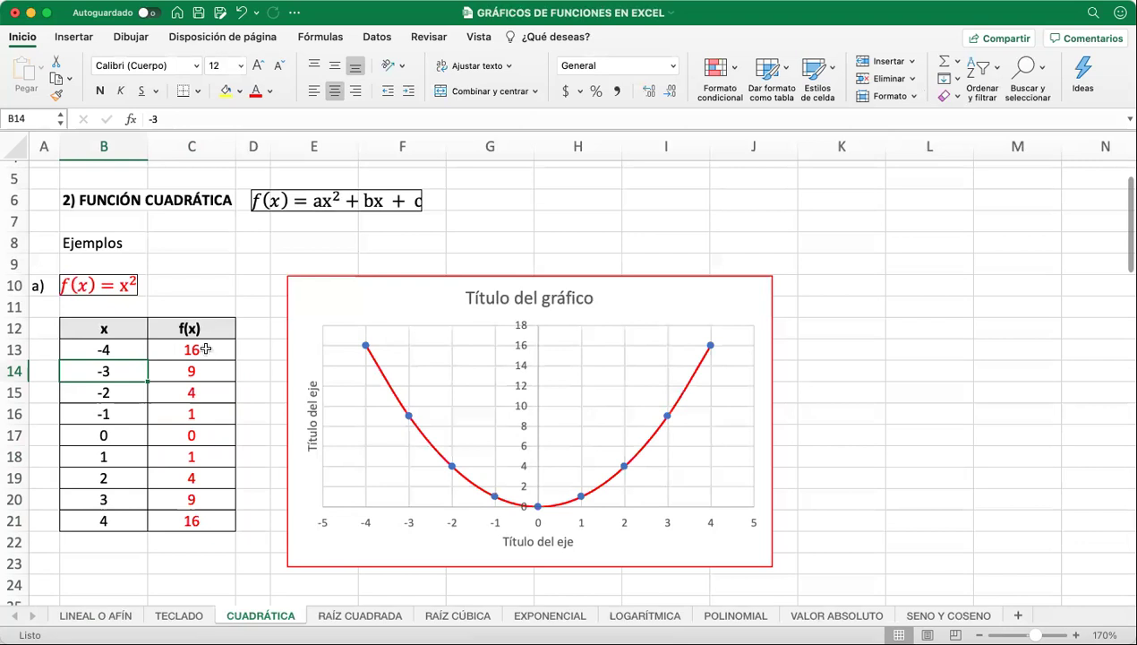
{"action": "left_click", "coordinate": [108, 348]}
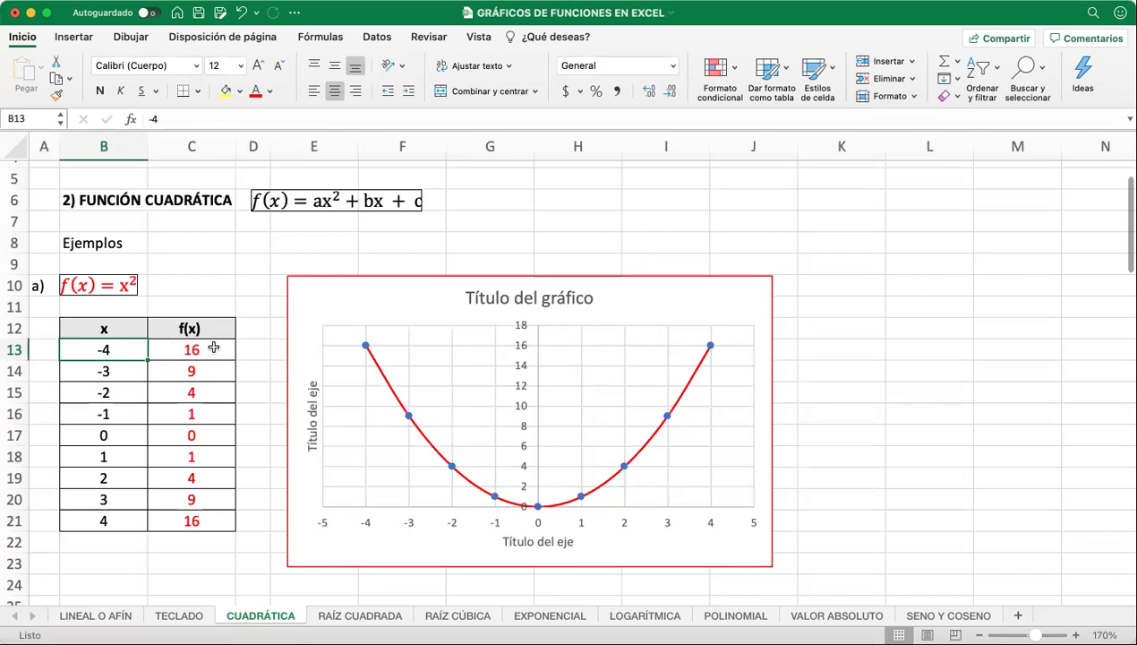
{"action": "left_click", "coordinate": [259, 288]}
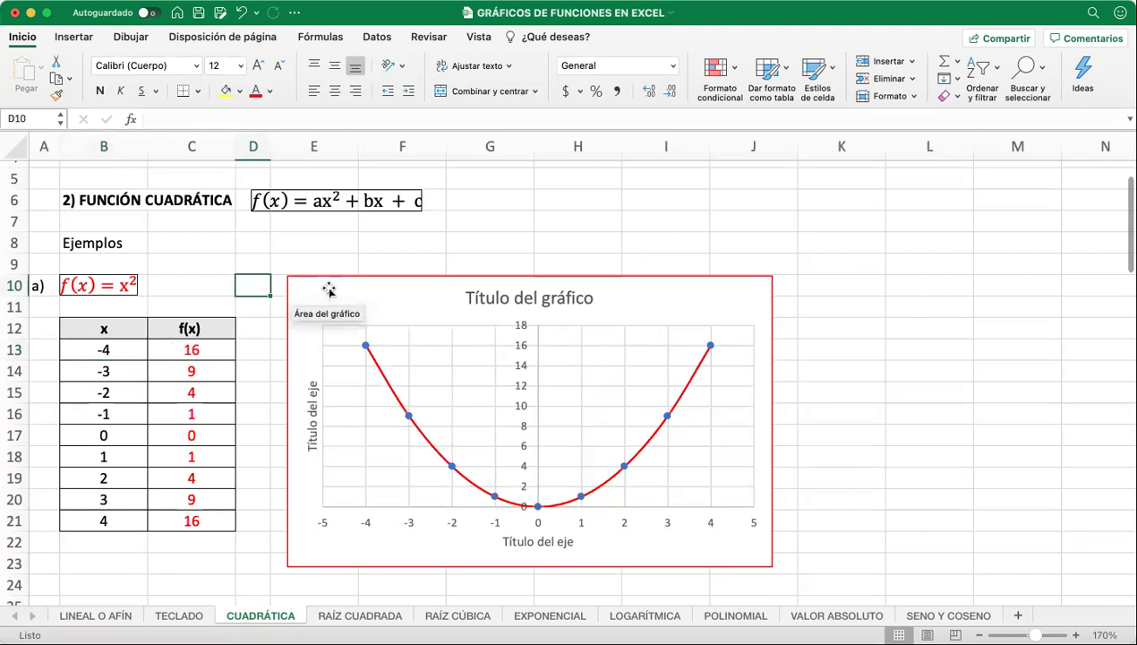
Delete the existing chart next to the f(x) = x² table.
{"action": "left_click", "coordinate": [377, 302]}
{"action": "key", "text": "Delete"}
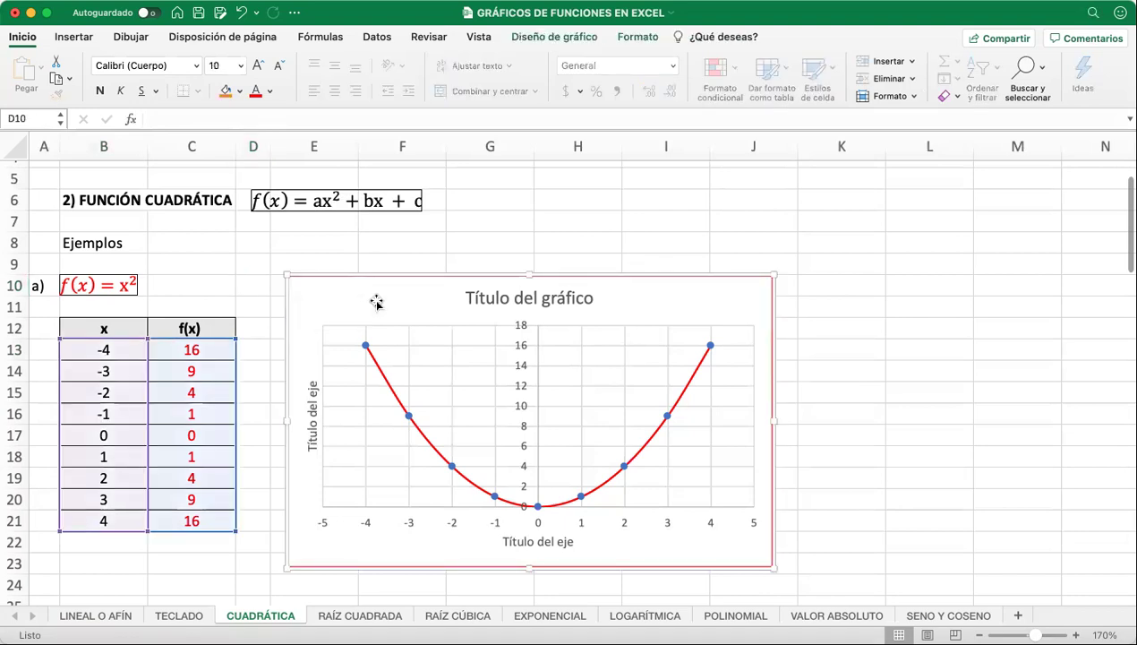
{"action": "left_click", "coordinate": [350, 324]}
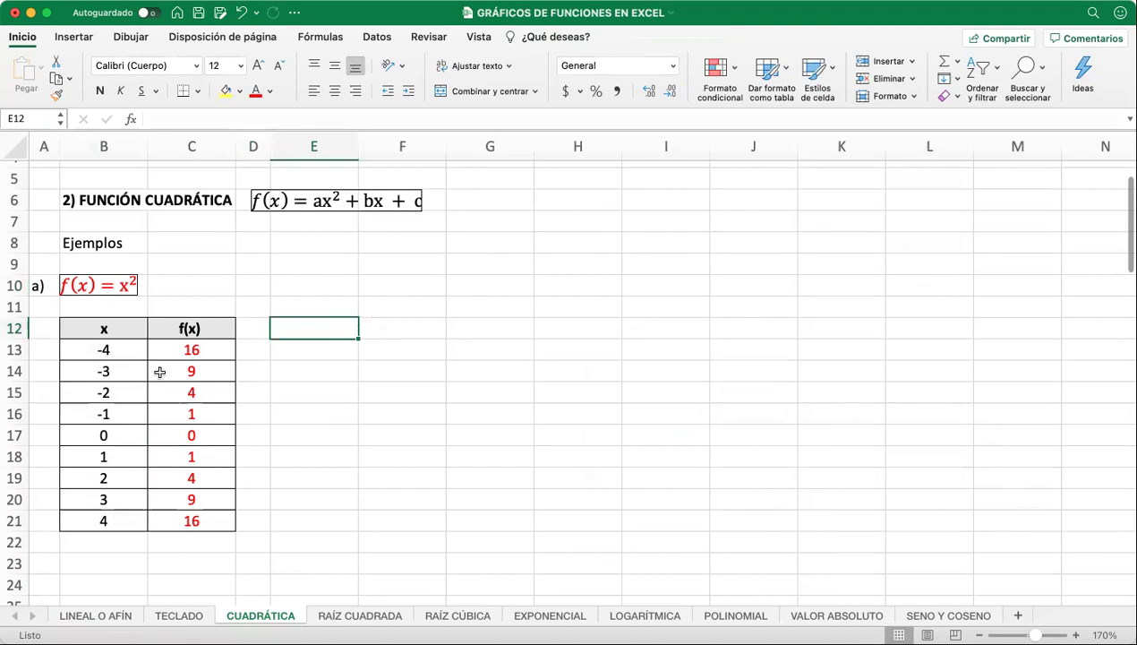
Insert a scatter chart with smooth lines and markers from B13:C21 and place it beside the table.
{"action": "left_click_drag", "start_coordinate": [83, 352], "coordinate": [192, 520]}
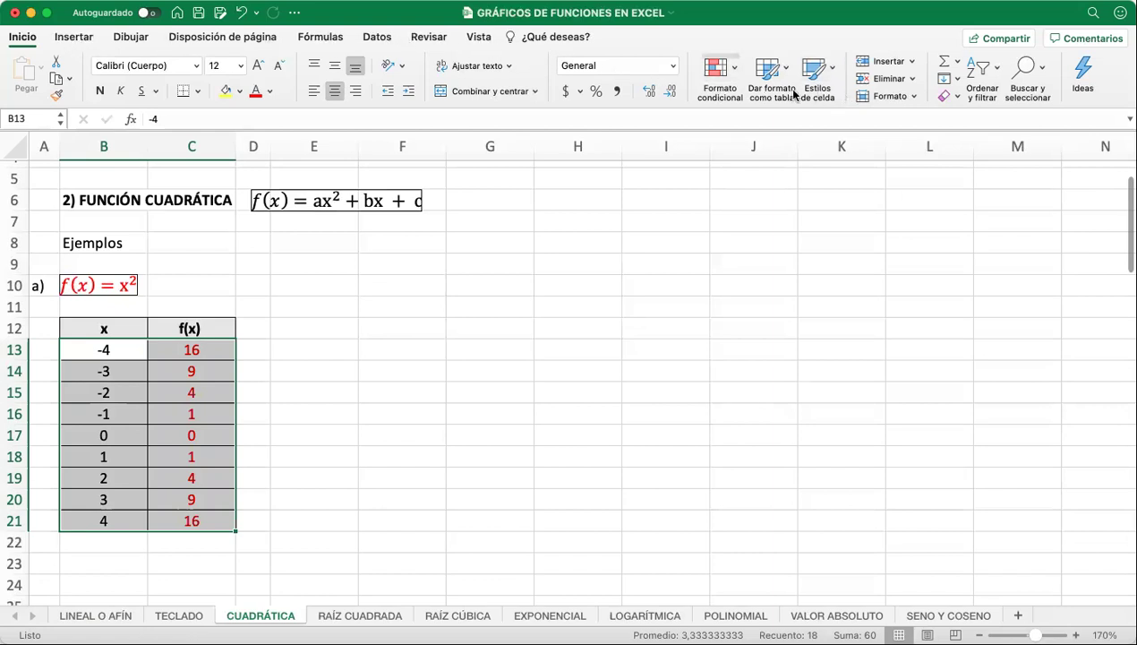
{"action": "left_click", "coordinate": [78, 38]}
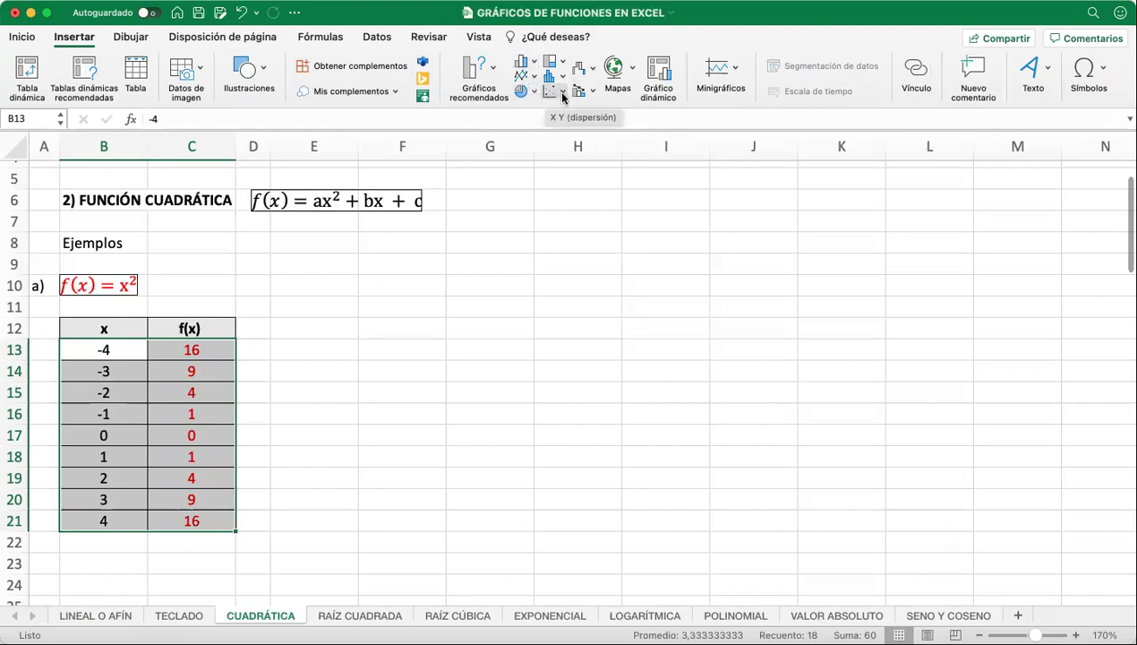
{"action": "left_click", "coordinate": [562, 96]}
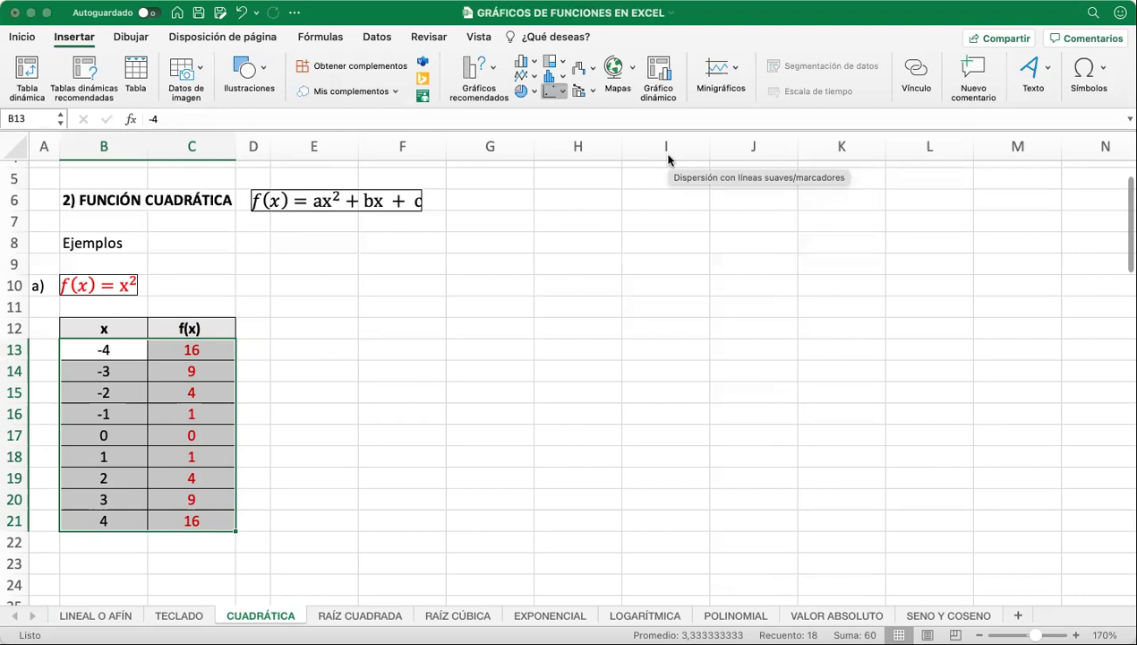
{"action": "left_click", "coordinate": [666, 158]}
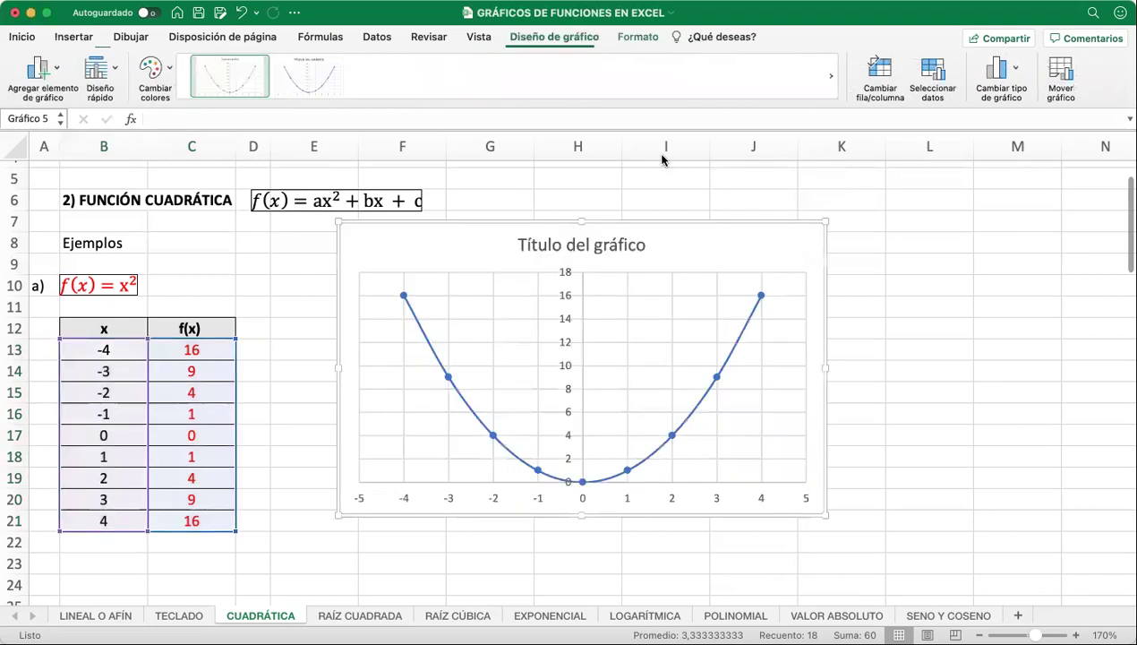
{"action": "left_click_drag", "start_coordinate": [446, 253], "coordinate": [390, 271]}
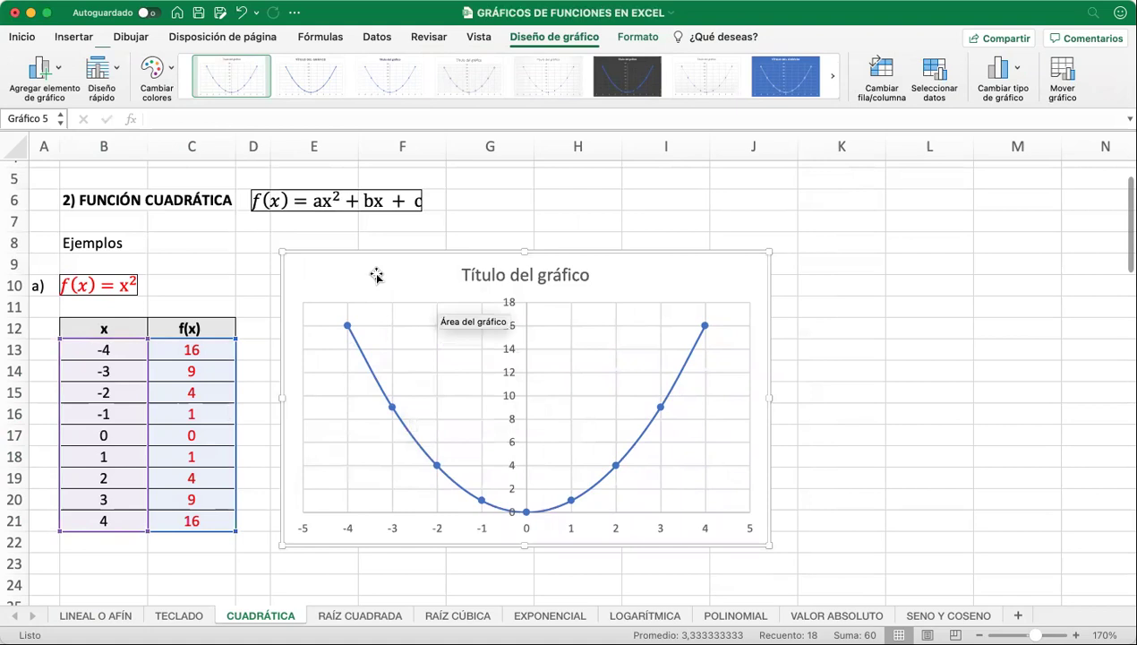
{"action": "left_click", "coordinate": [264, 272]}
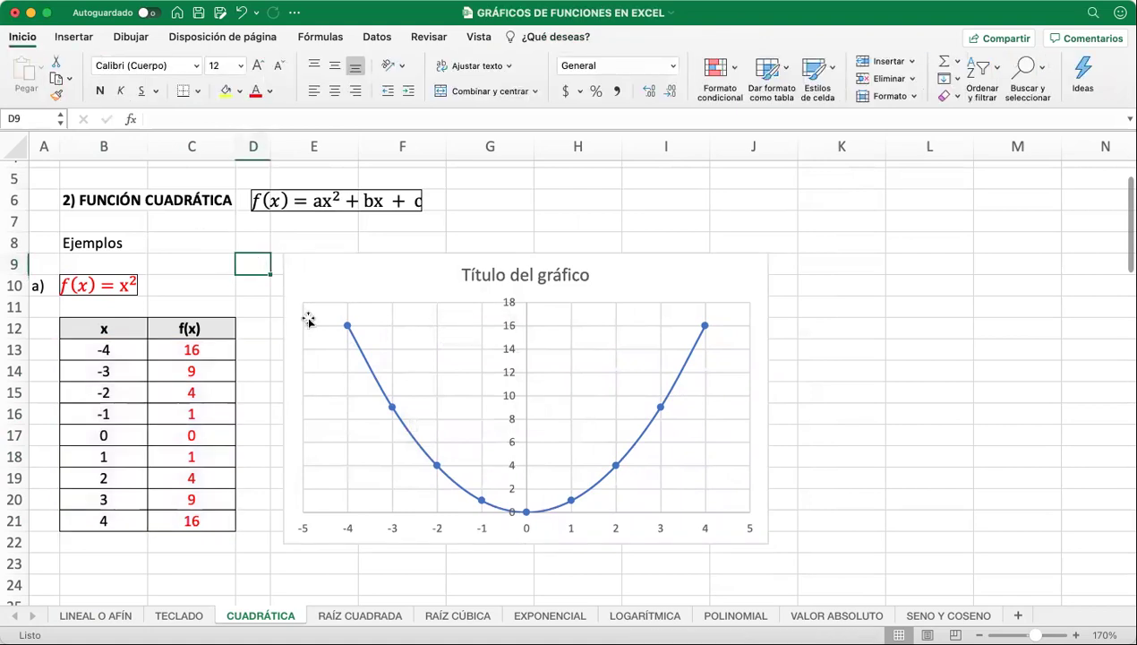
{"action": "left_click", "coordinate": [367, 368]}
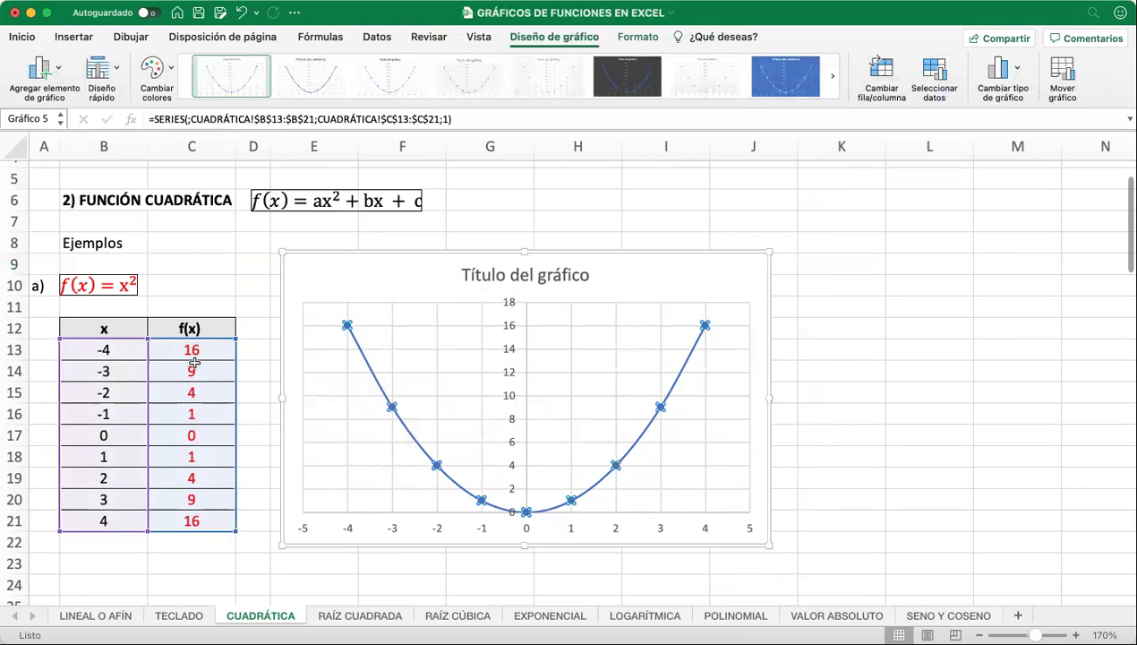
{"action": "left_click", "coordinate": [392, 408]}
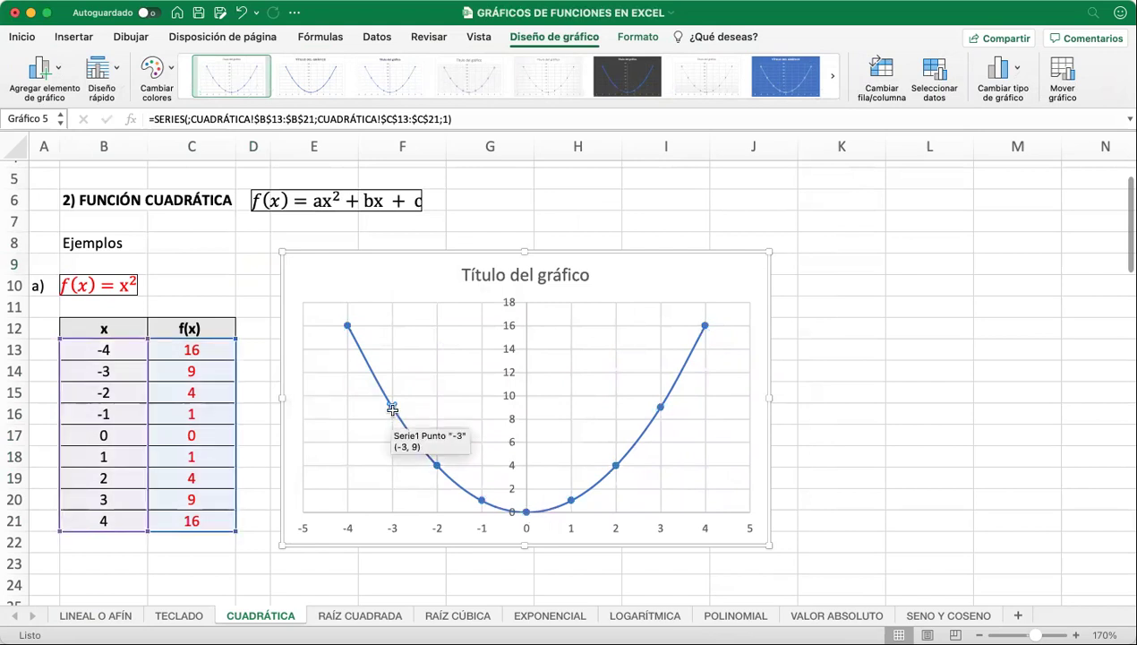
Add a horizontal axis title to the chart and change its text to "eje x".
{"action": "left_click", "coordinate": [371, 281]}
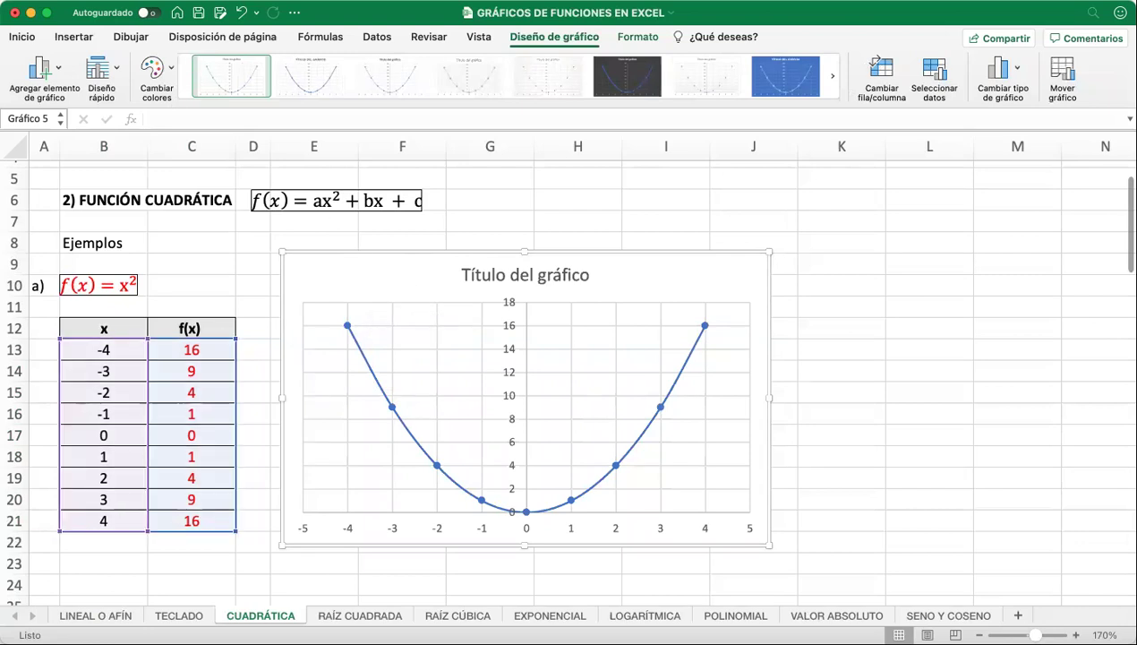
{"action": "left_click", "coordinate": [59, 71]}
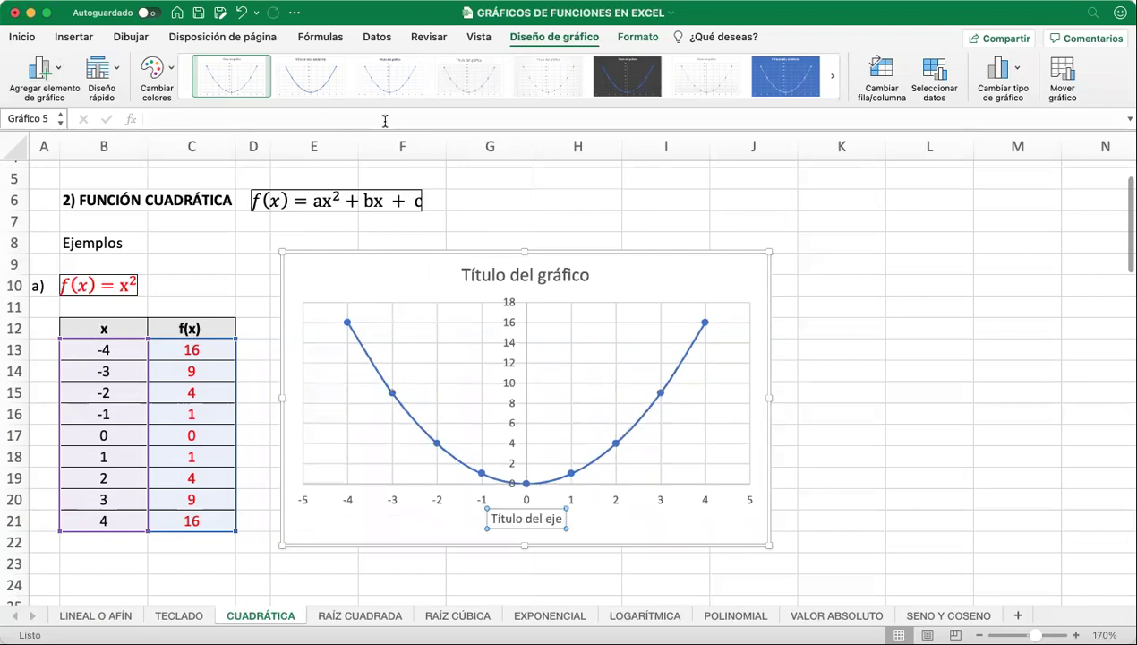
{"action": "left_click", "coordinate": [561, 519]}
{"action": "key", "text": "BackSpace"}
{"action": "key", "text": "BackSpace"}
{"action": "key", "text": "BackSpace"}
{"action": "key", "text": "BackSpace"}
{"action": "key", "text": "BackSpace"}
{"action": "key", "text": "BackSpace"}
{"action": "key", "text": "BackSpace"}
{"action": "key", "text": "BackSpace"}
{"action": "key", "text": "BackSpace"}
{"action": "key", "text": "BackSpace"}
{"action": "key", "text": "BackSpace"}
{"action": "key", "text": "BackSpace"}
{"action": "key", "text": "BackSpace"}
{"action": "key", "text": "BackSpace"}
{"action": "type", "text": "eje"}
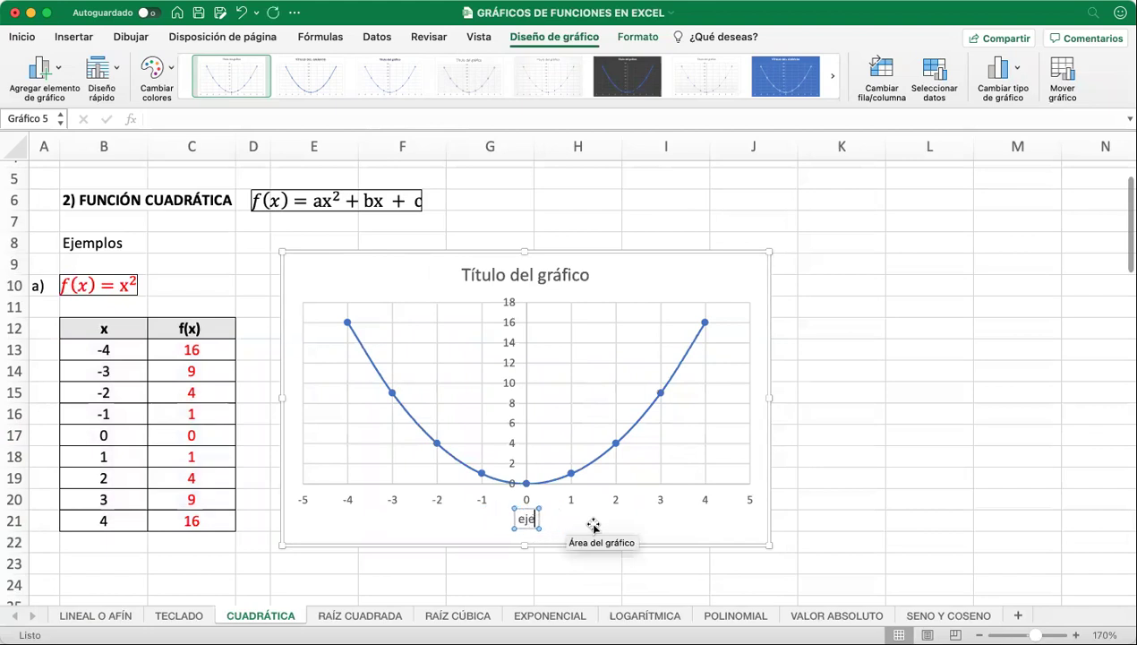
{"action": "type", "text": " x"}
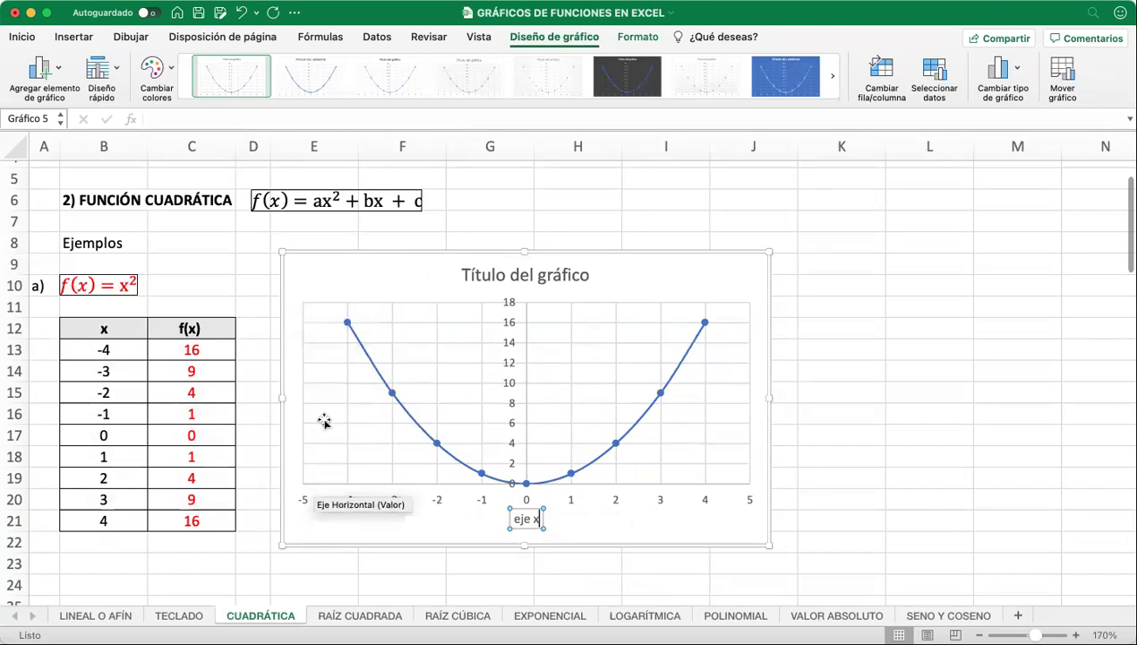
Add a vertical axis title to the f(x) = x² chart, leaving its default text.
{"action": "left_click", "coordinate": [318, 286]}
{"action": "left_click", "coordinate": [59, 73]}
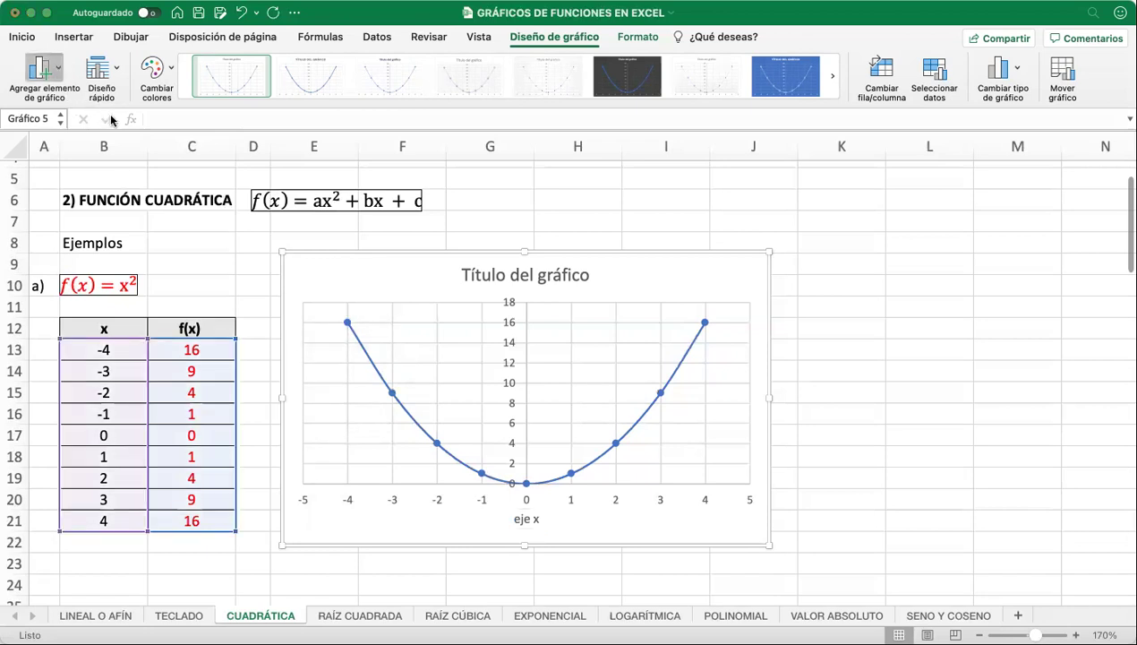
{"action": "left_click", "coordinate": [370, 157]}
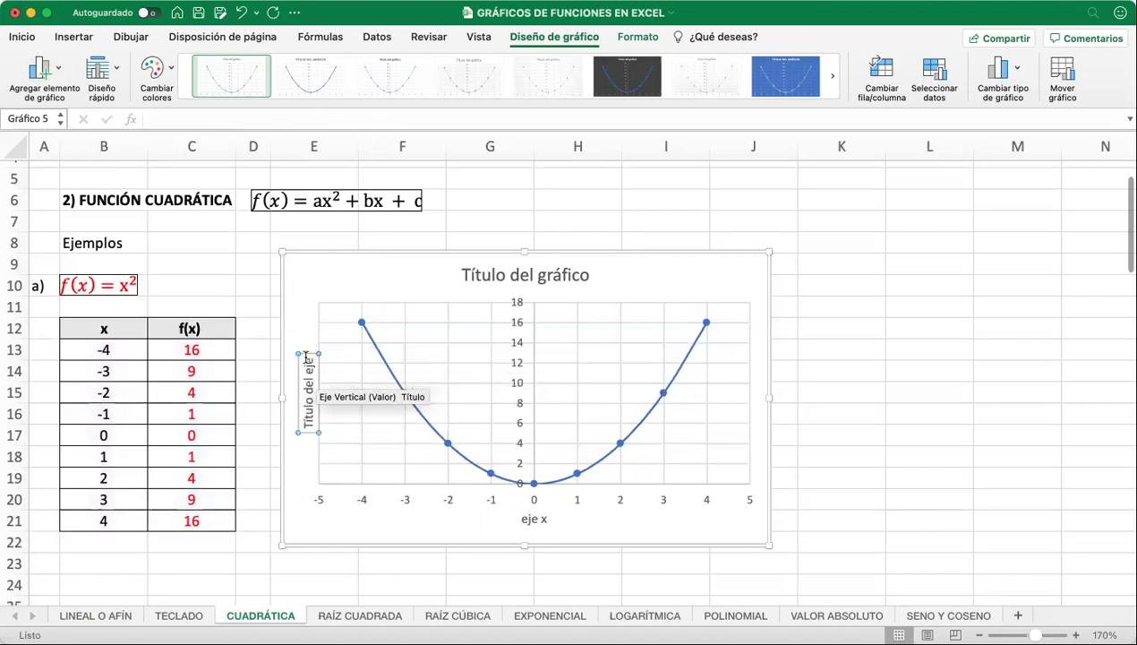
{"action": "left_click", "coordinate": [307, 323]}
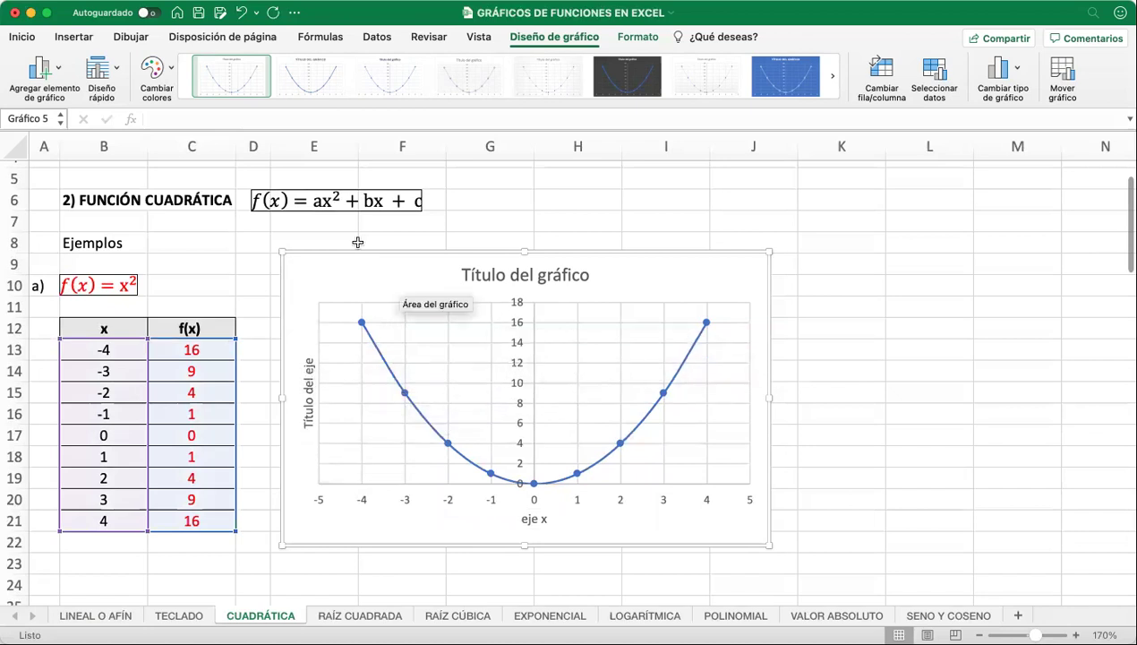
Change the line colour of the parabola's data series in the f(x) = x² chart to red.
{"action": "scroll", "coordinate": [264, 406], "scroll_direction": "down", "scroll_amount": 1}
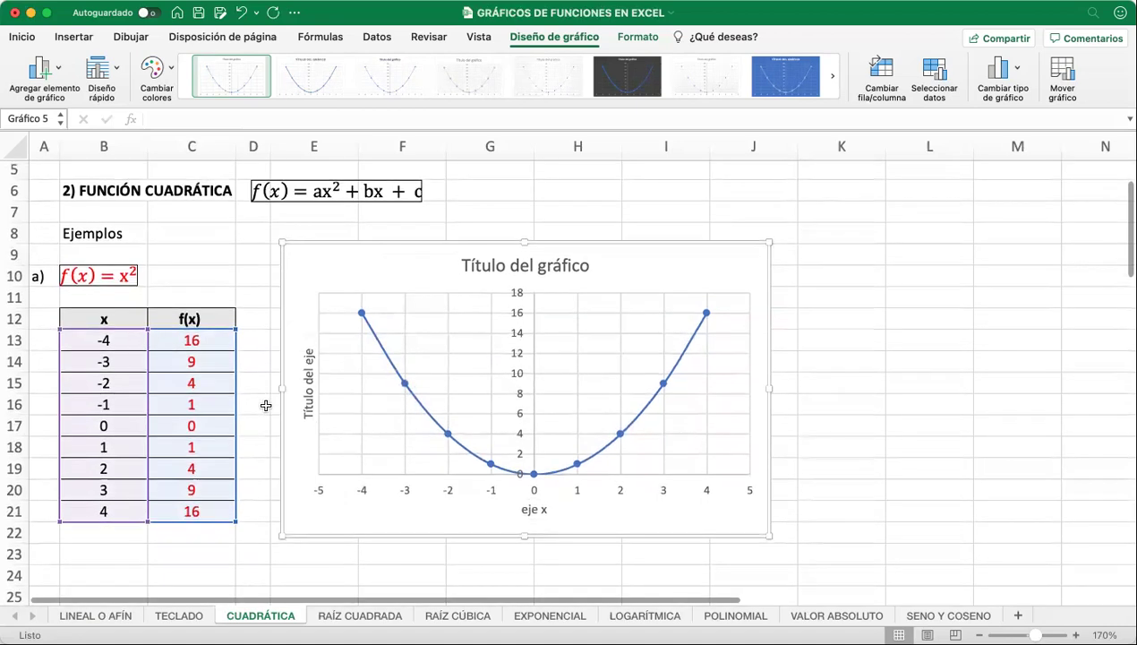
{"action": "scroll", "coordinate": [264, 405], "scroll_direction": "down", "scroll_amount": 4}
{"action": "scroll", "coordinate": [270, 404], "scroll_direction": "up", "scroll_amount": 3}
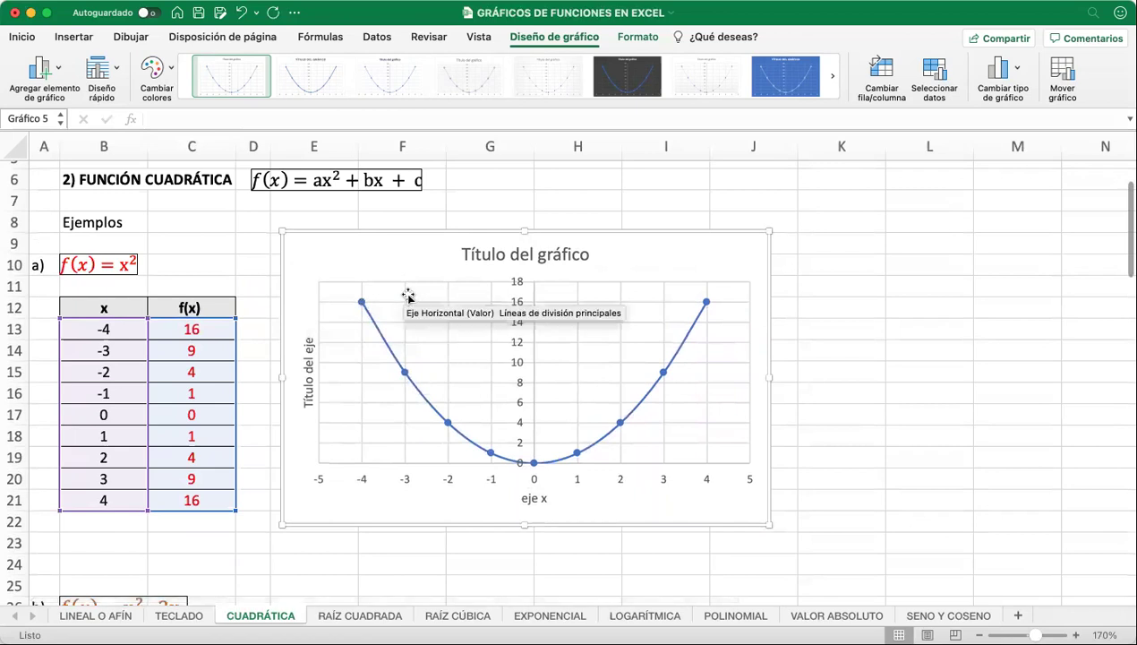
{"action": "left_click", "coordinate": [371, 323]}
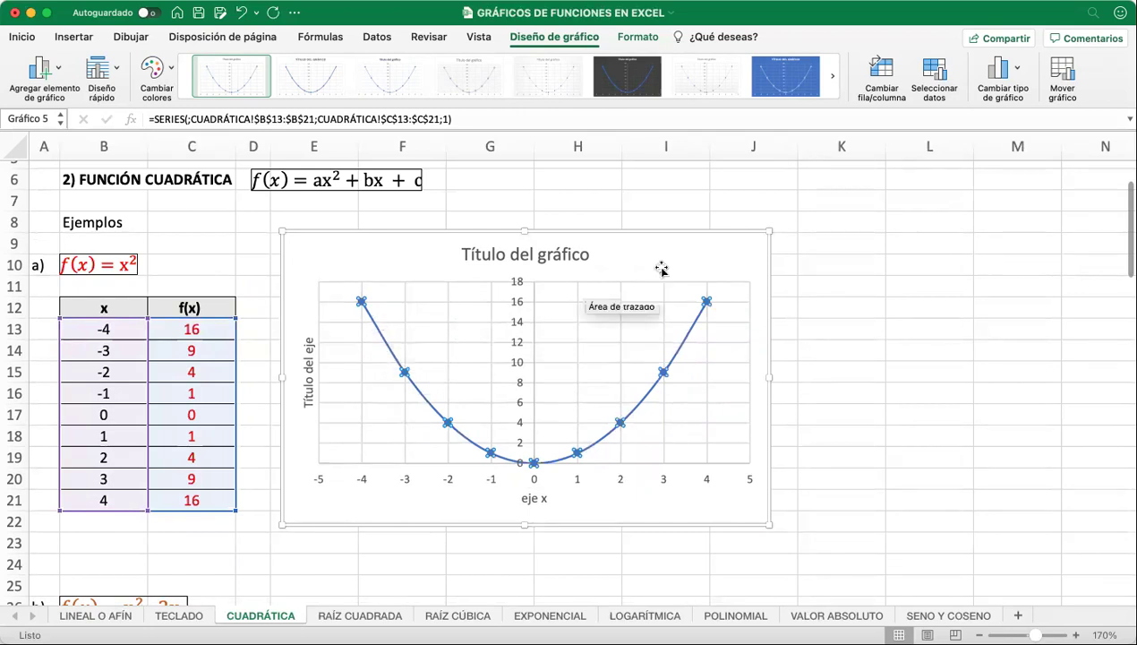
{"action": "right_click", "coordinate": [707, 257]}
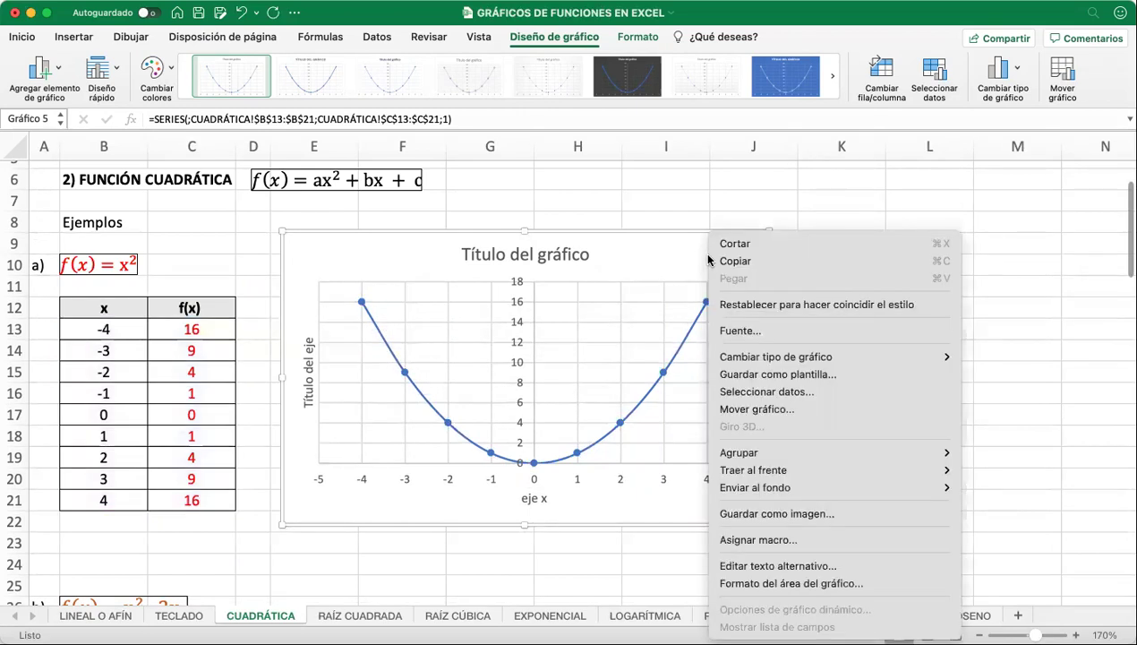
{"action": "left_click", "coordinate": [791, 584]}
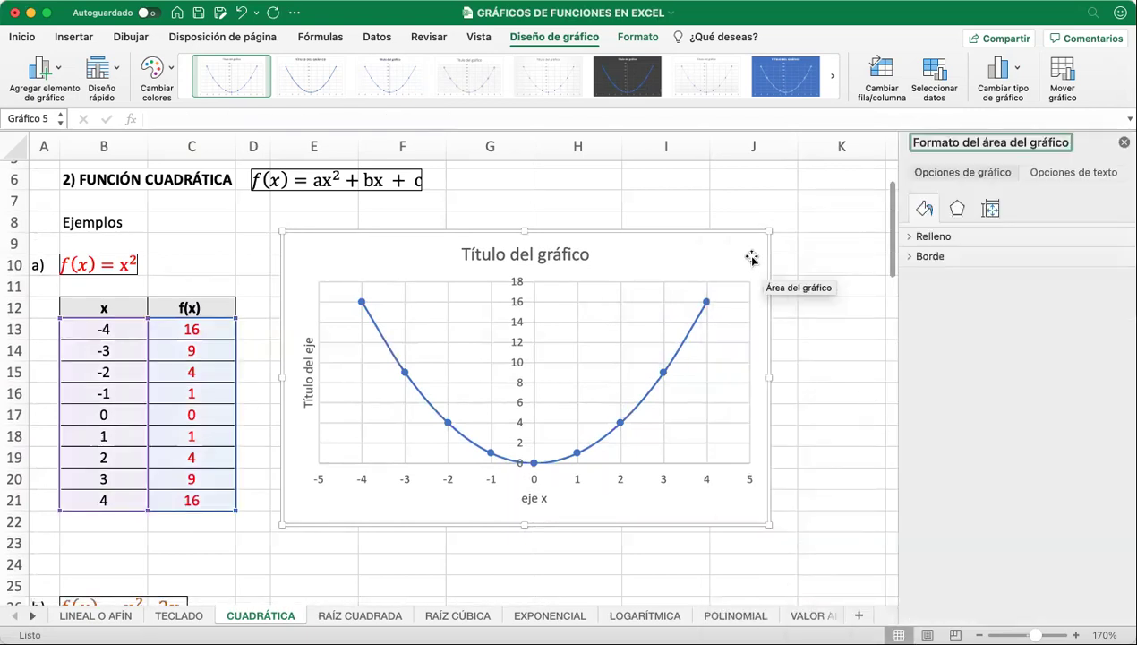
{"action": "left_click", "coordinate": [691, 325]}
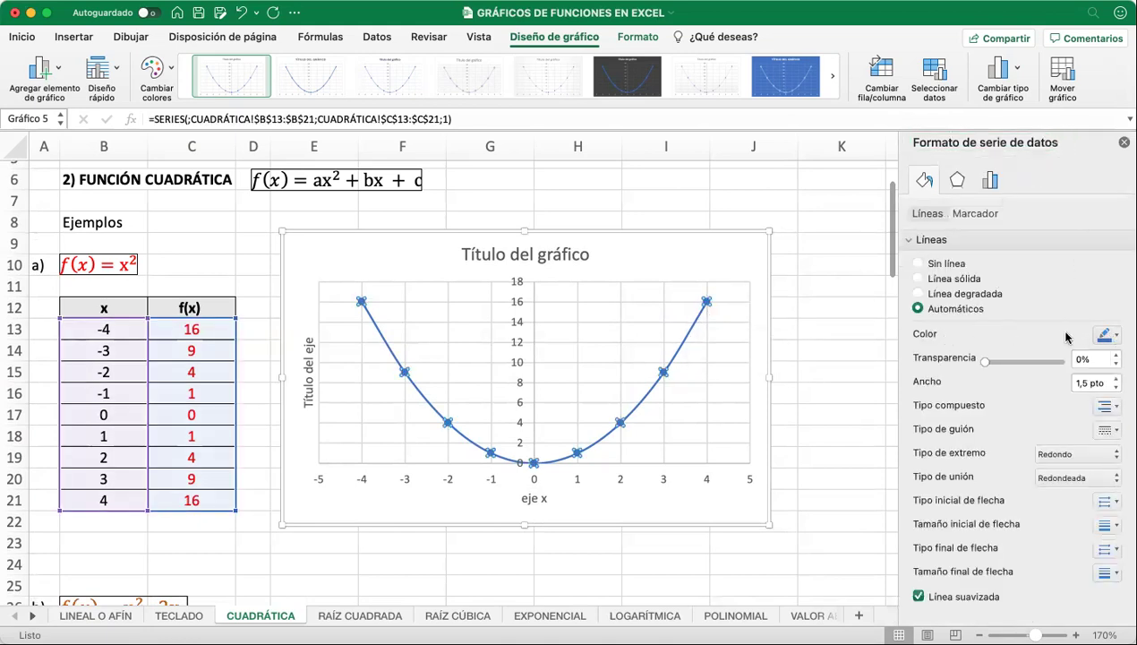
{"action": "left_click", "coordinate": [1114, 334]}
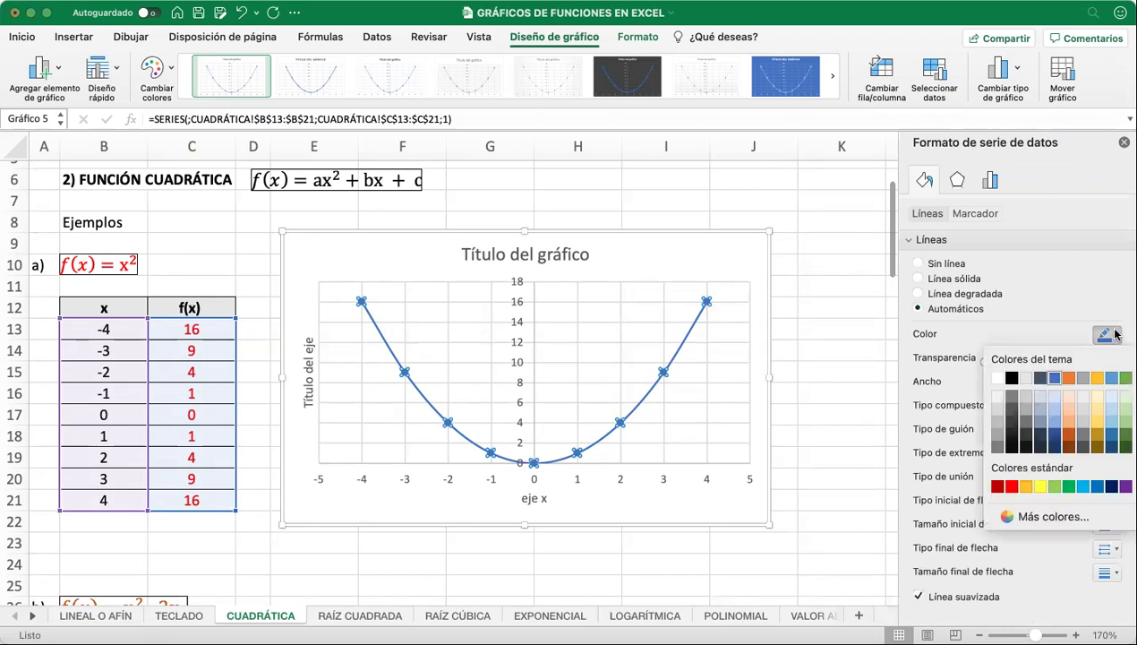
{"action": "left_click", "coordinate": [1012, 487]}
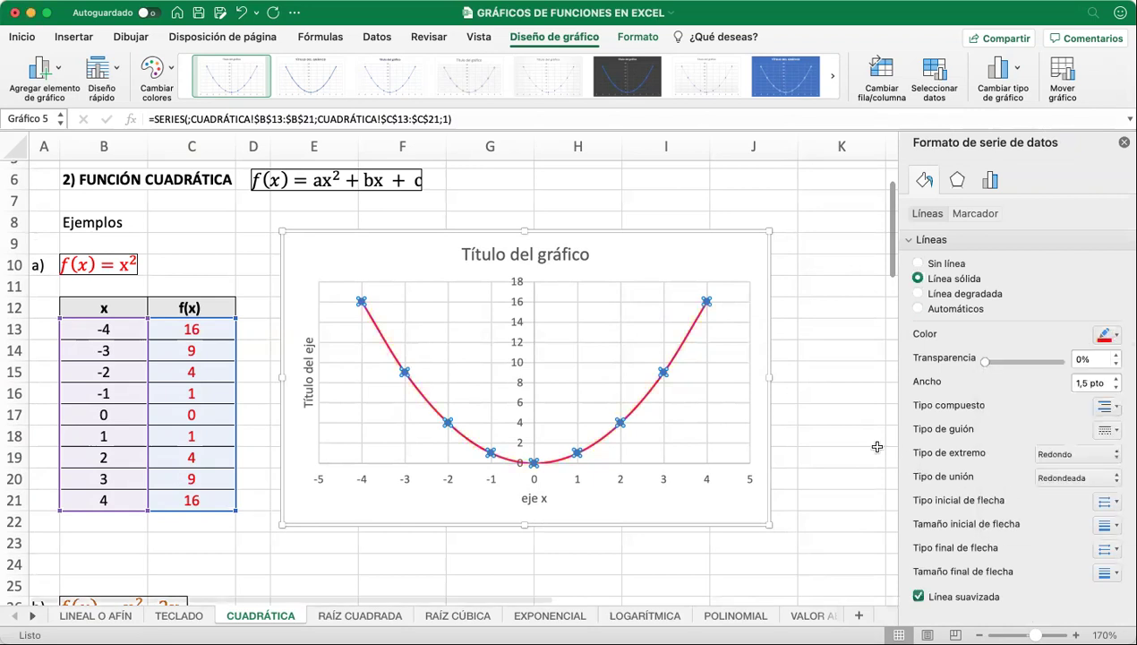
Give the f(x) = x² chart area a solid red border and close the formatting options.
{"action": "right_click", "coordinate": [714, 254]}
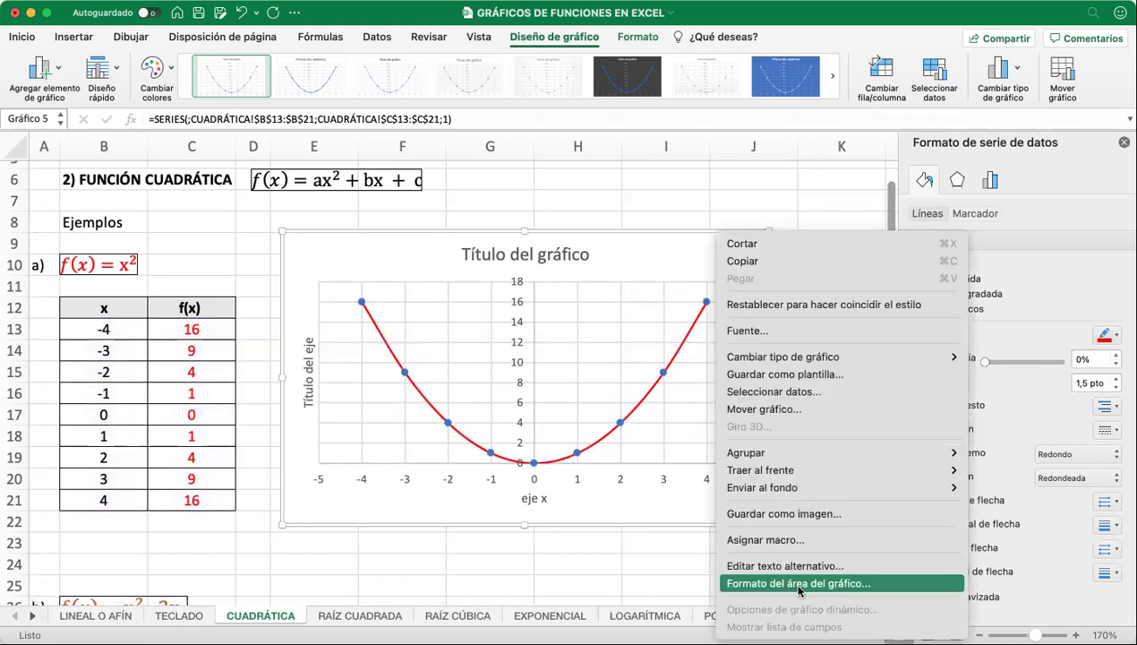
{"action": "left_click", "coordinate": [799, 584]}
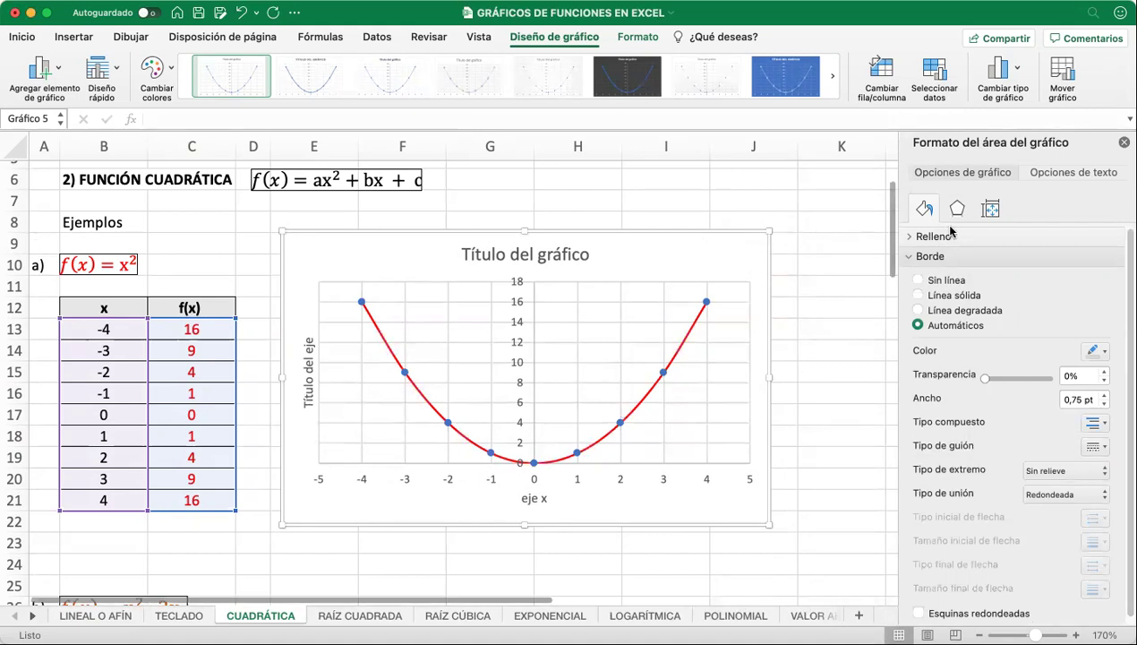
{"action": "left_click", "coordinate": [1105, 356]}
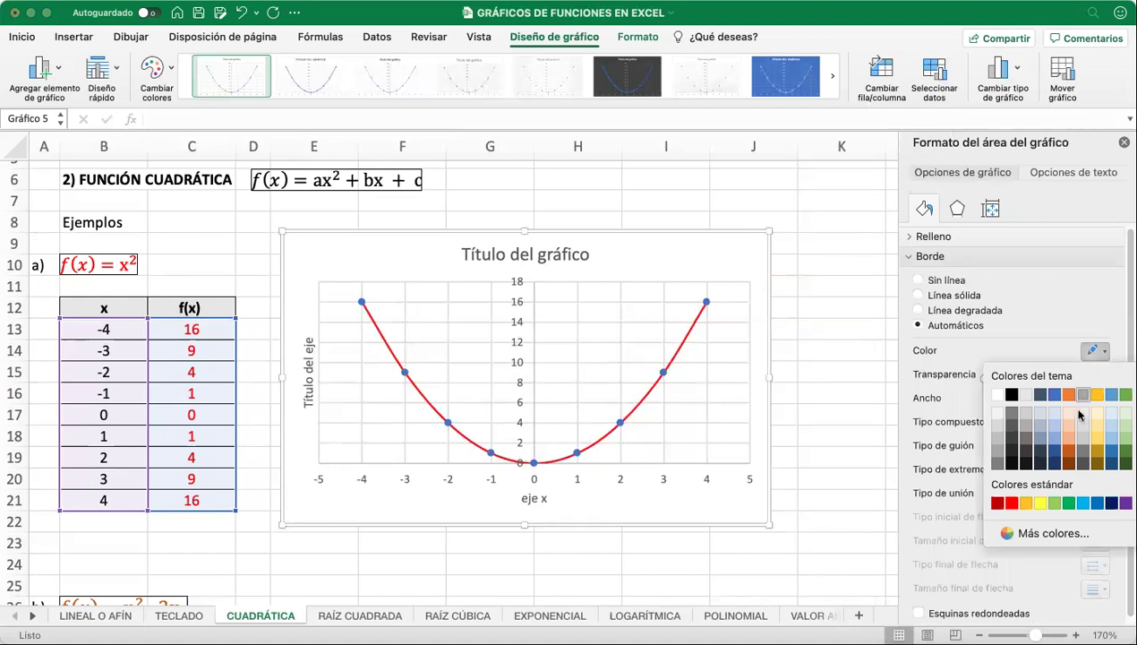
{"action": "left_click", "coordinate": [999, 500]}
{"action": "left_click", "coordinate": [830, 281]}
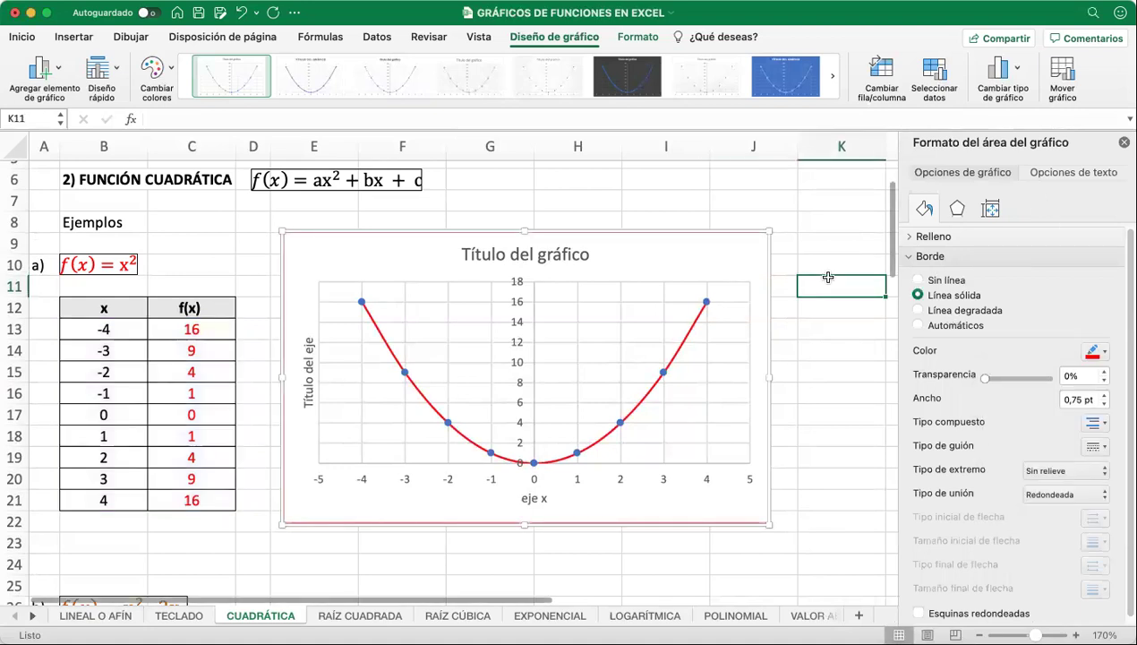
{"action": "left_click", "coordinate": [812, 434]}
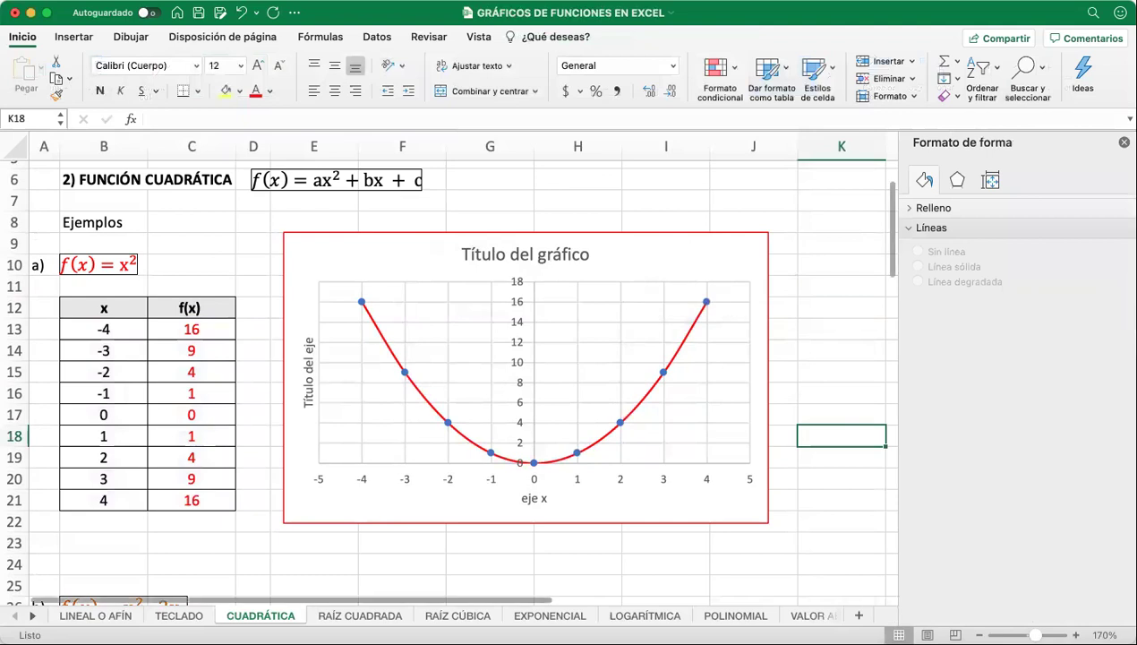
{"action": "left_click", "coordinate": [1124, 141]}
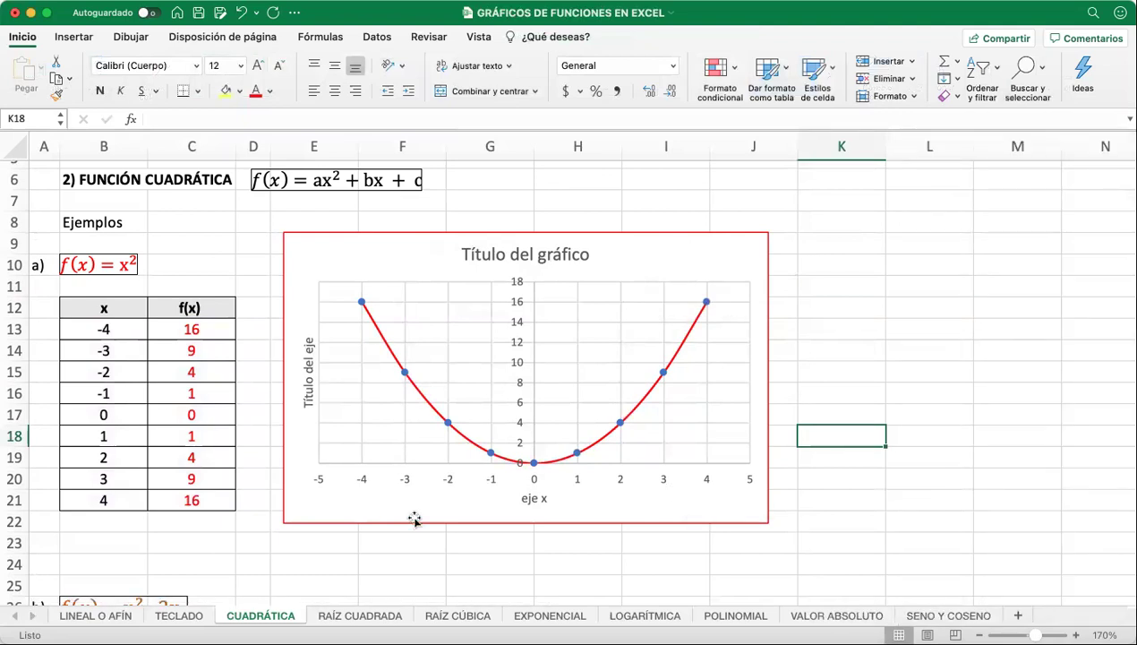
Clear the f(x) values in C29:C39 of the f(x) = x² - 2x table.
{"action": "scroll", "coordinate": [73, 525], "scroll_direction": "down", "scroll_amount": 8}
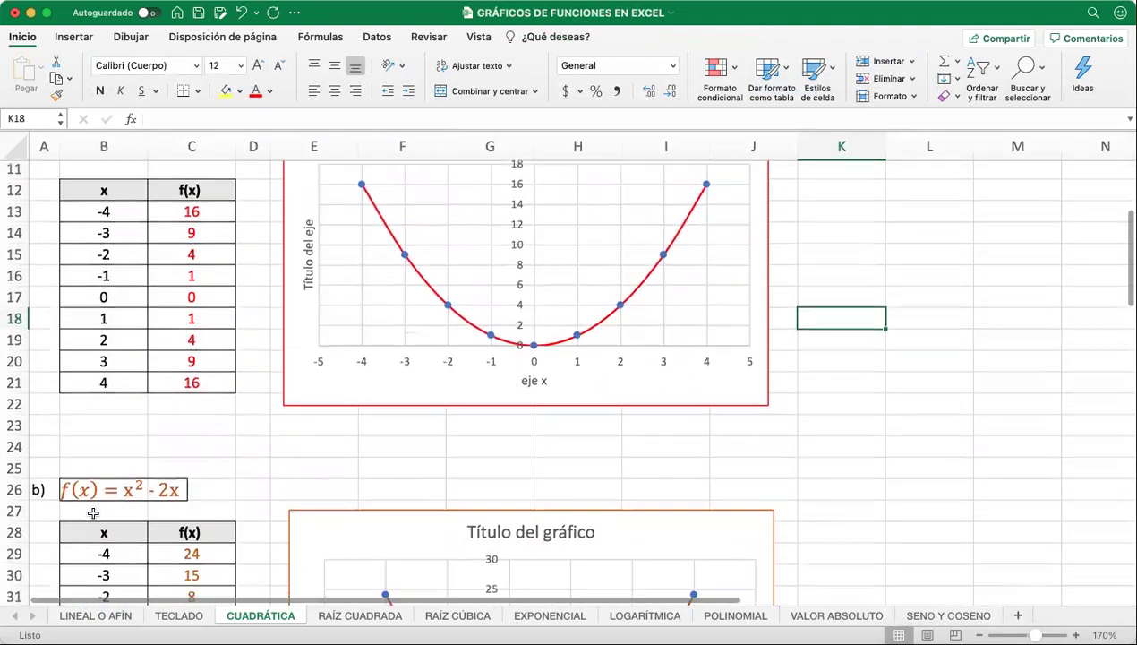
{"action": "scroll", "coordinate": [92, 497], "scroll_direction": "down", "scroll_amount": 4}
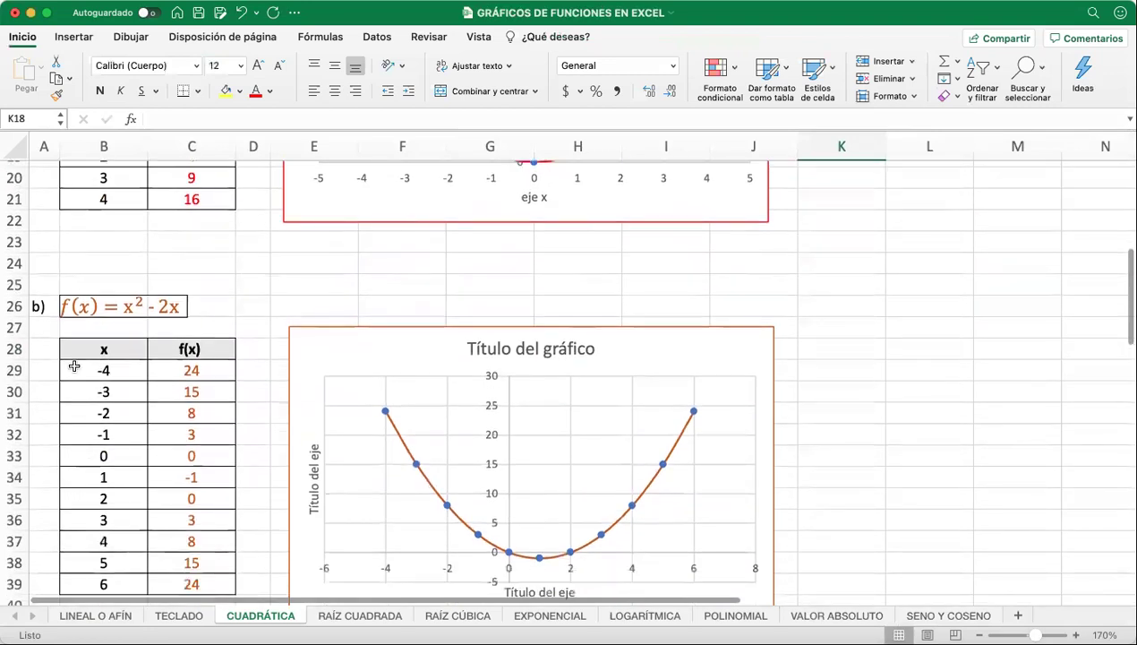
{"action": "scroll", "coordinate": [76, 354], "scroll_direction": "down", "scroll_amount": 1}
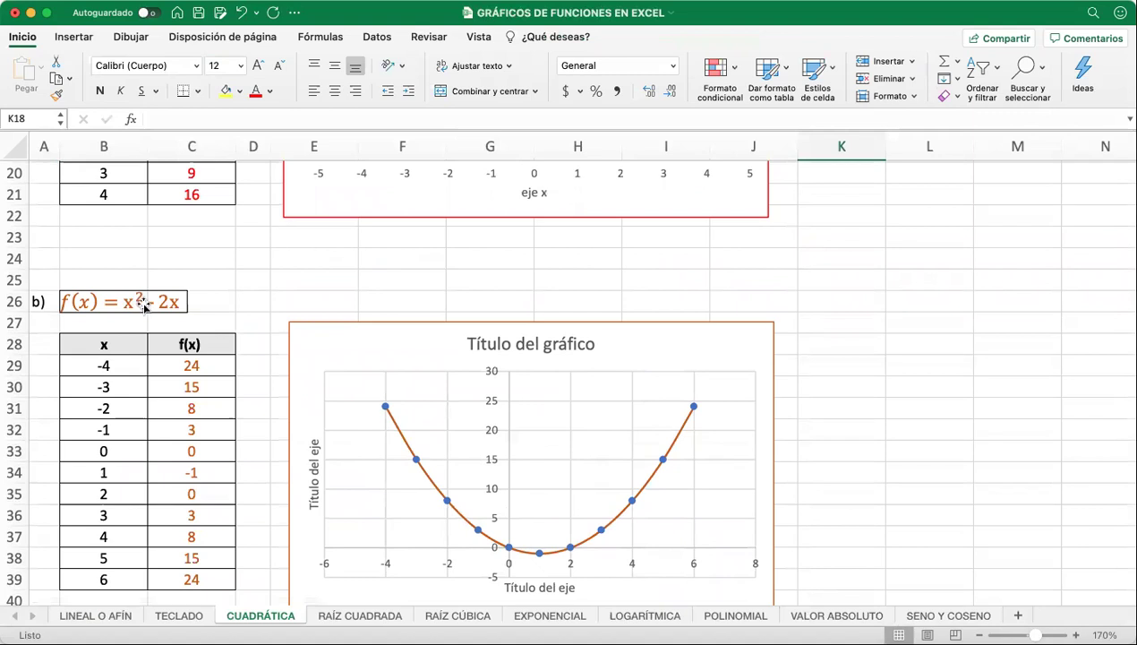
{"action": "scroll", "coordinate": [207, 301], "scroll_direction": "down", "scroll_amount": 2}
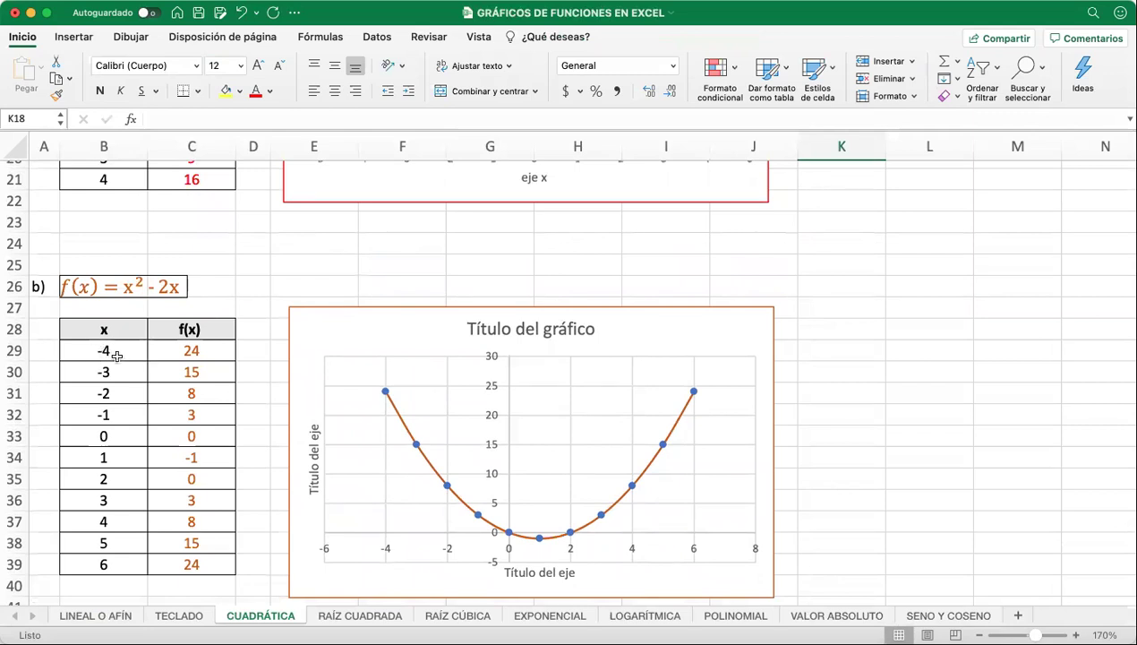
{"action": "scroll", "coordinate": [117, 353], "scroll_direction": "up", "scroll_amount": 1}
{"action": "scroll", "coordinate": [115, 351], "scroll_direction": "down", "scroll_amount": 3}
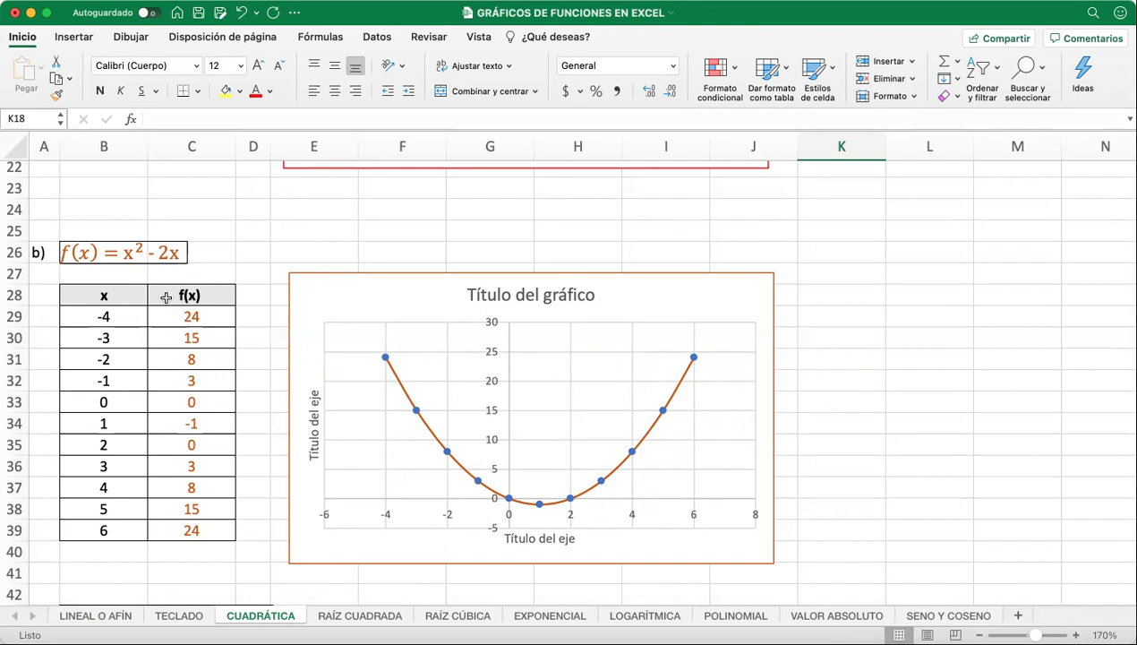
{"action": "left_click_drag", "start_coordinate": [206, 315], "coordinate": [193, 533]}
{"action": "key", "text": "Delete"}
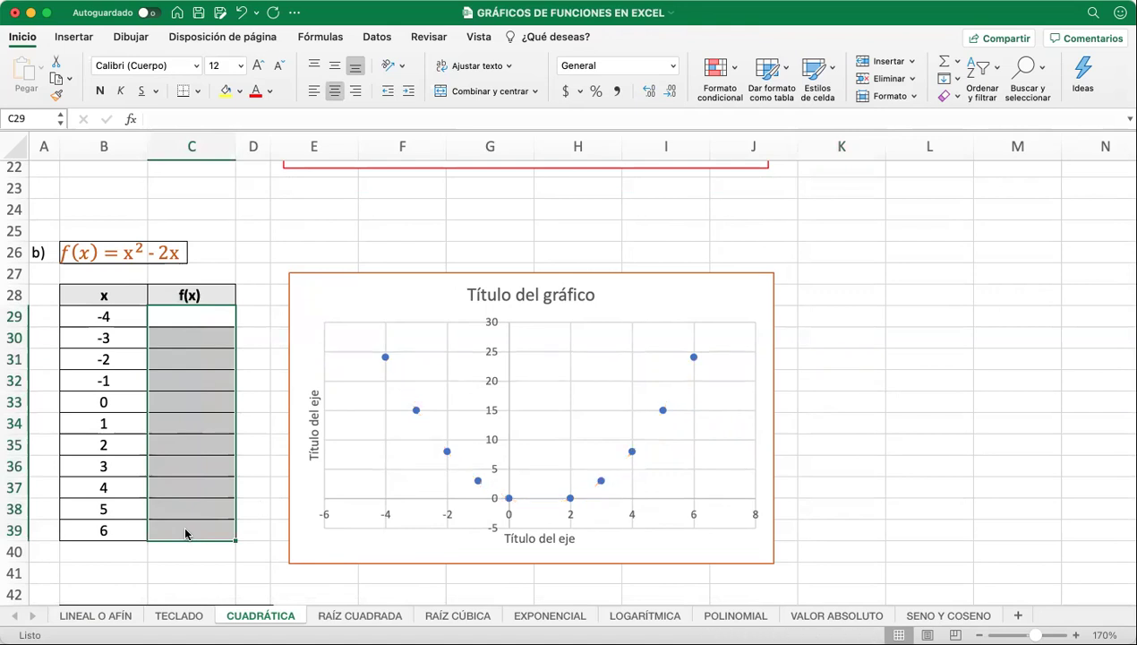
{"action": "left_click", "coordinate": [254, 252]}
Enter the formula =B29^2-2*B29 in cell C29 to calculate x² - 2x for the first x value.
{"action": "left_click", "coordinate": [207, 319]}
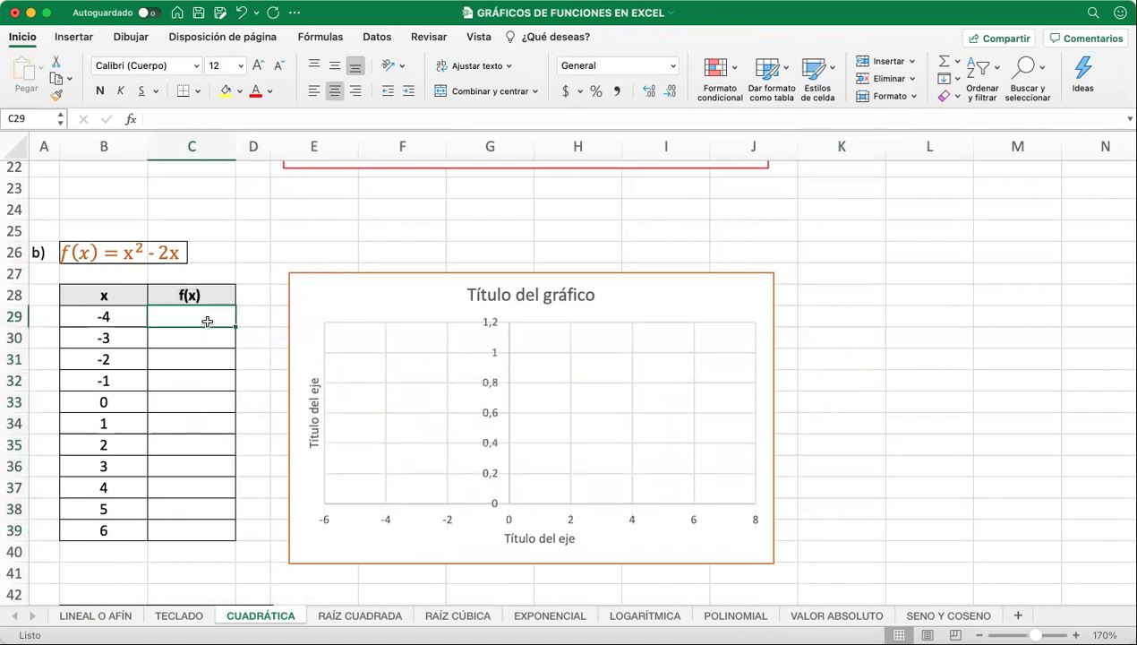
{"action": "type", "text": "="}
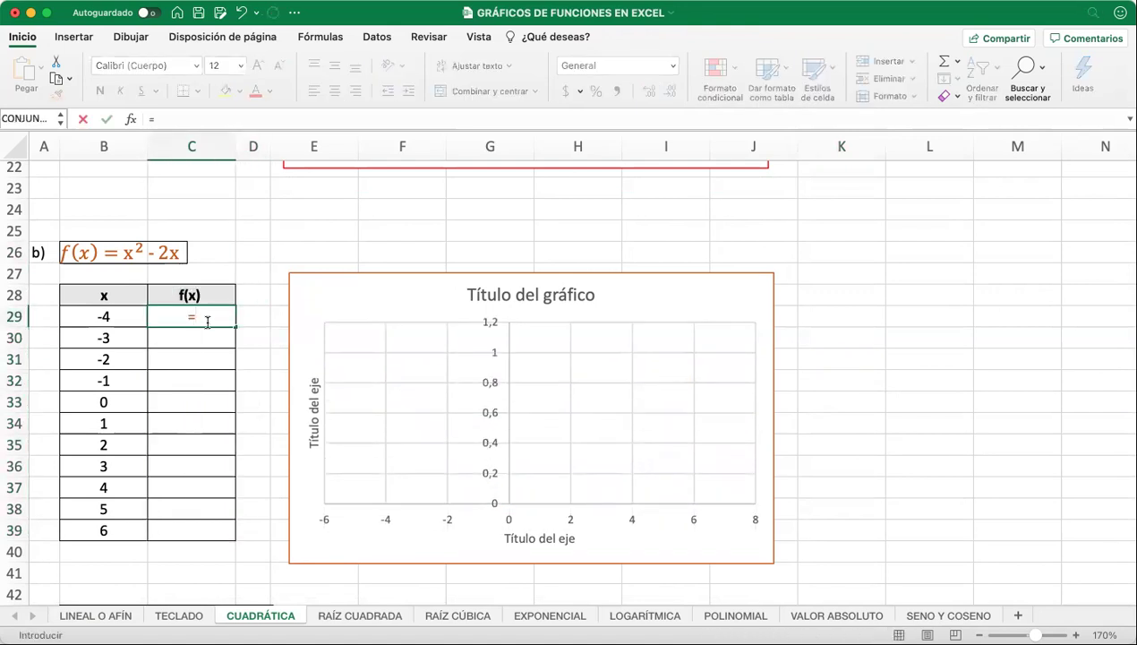
{"action": "left_click", "coordinate": [112, 316]}
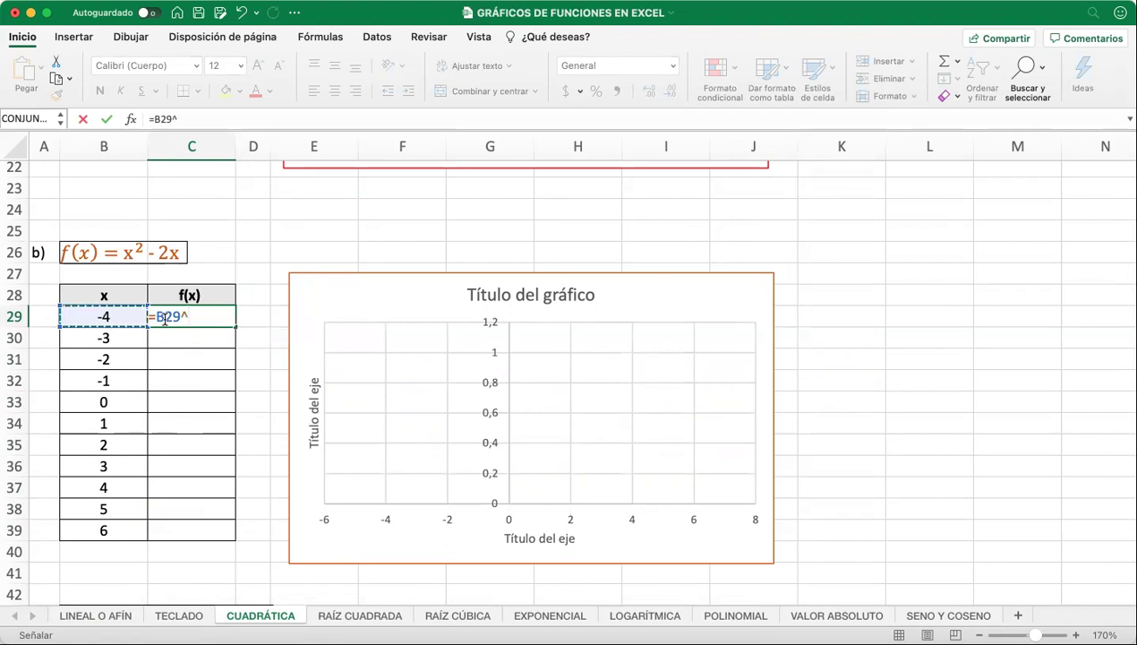
{"action": "type", "text": "2"}
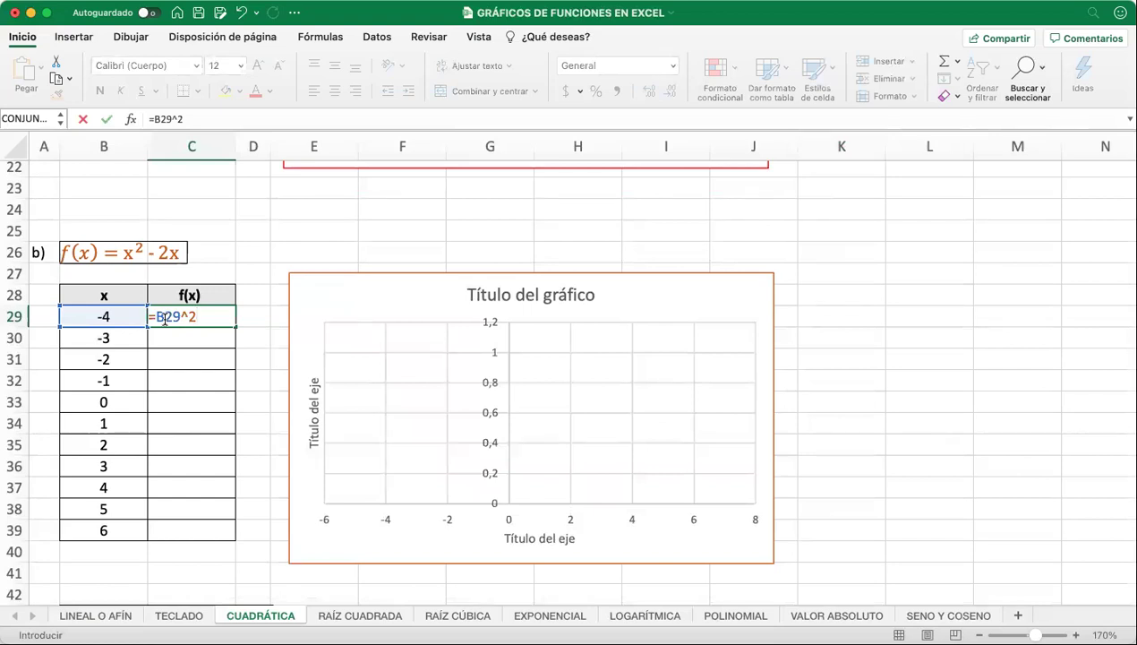
{"action": "type", "text": "-2*"}
{"action": "left_click", "coordinate": [105, 316]}
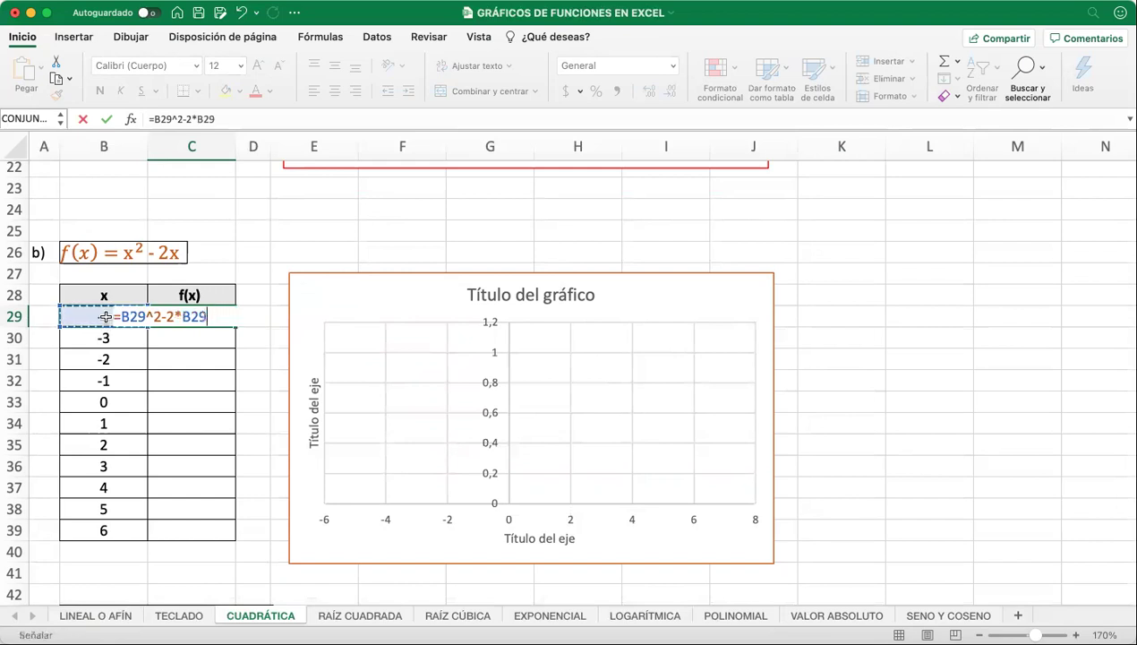
{"action": "key", "text": "Return"}
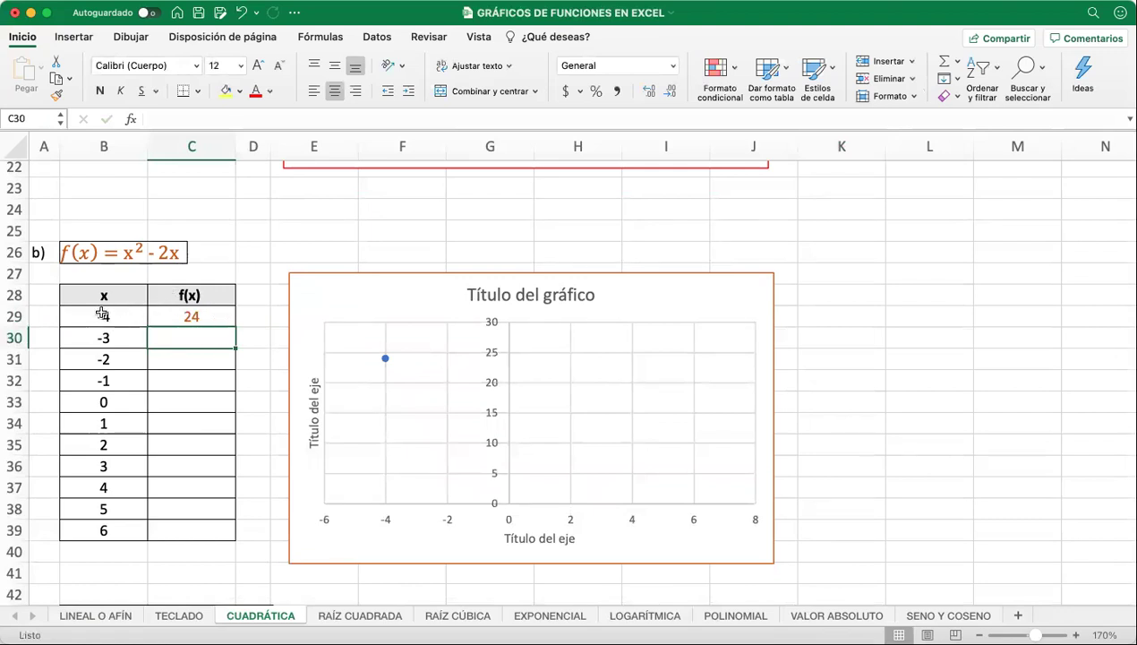
Copy the formula from C29 into cells C30:C35 of the f(x) column.
{"action": "left_click", "coordinate": [176, 317]}
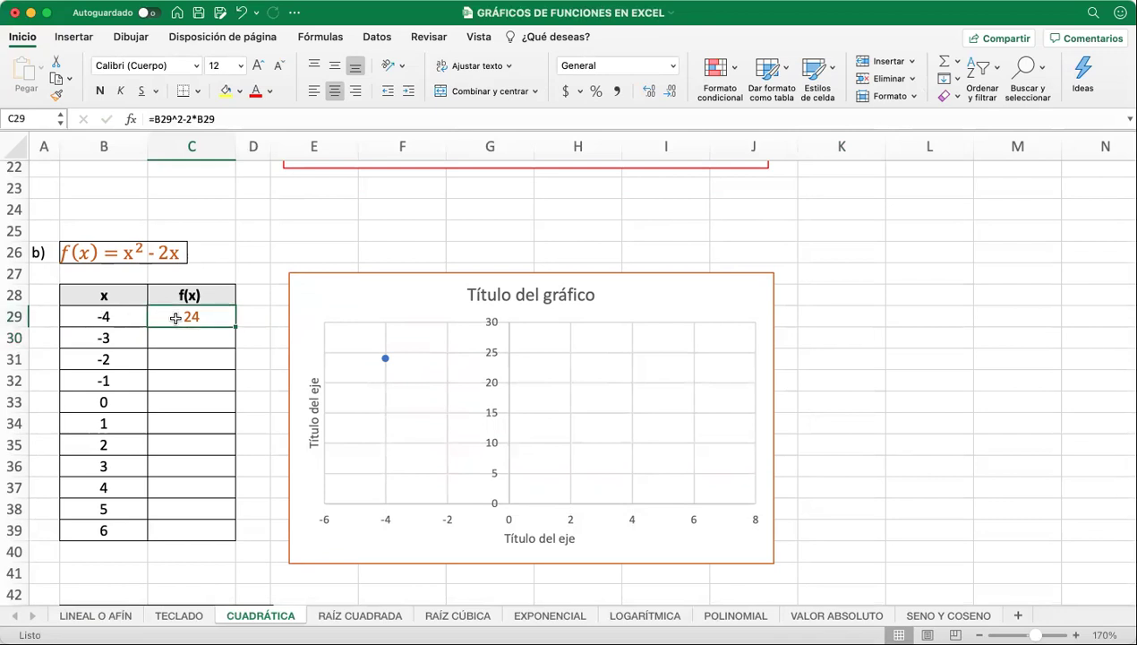
{"action": "right_click", "coordinate": [176, 318]}
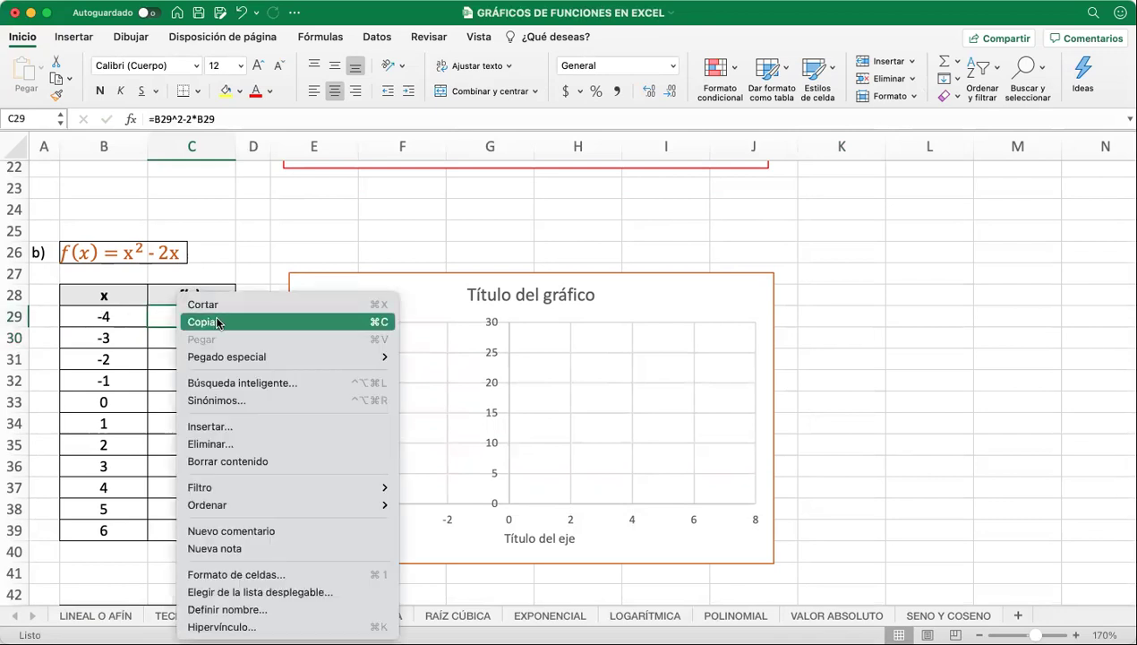
{"action": "left_click", "coordinate": [216, 324]}
{"action": "left_click_drag", "start_coordinate": [197, 336], "coordinate": [185, 529]}
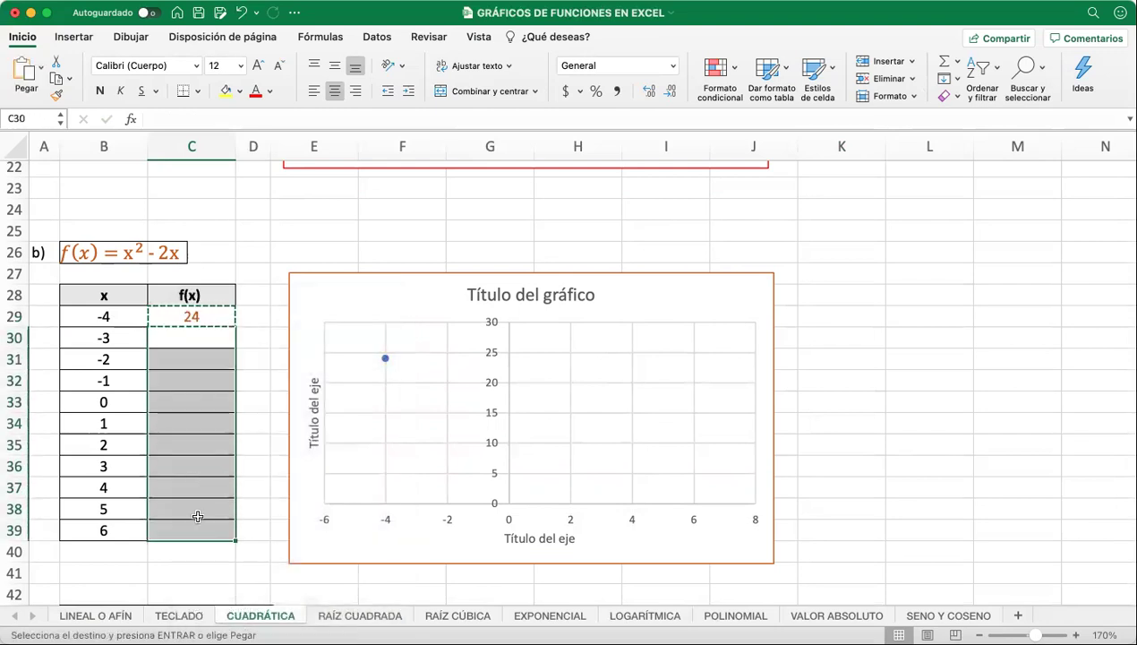
{"action": "left_click", "coordinate": [274, 385]}
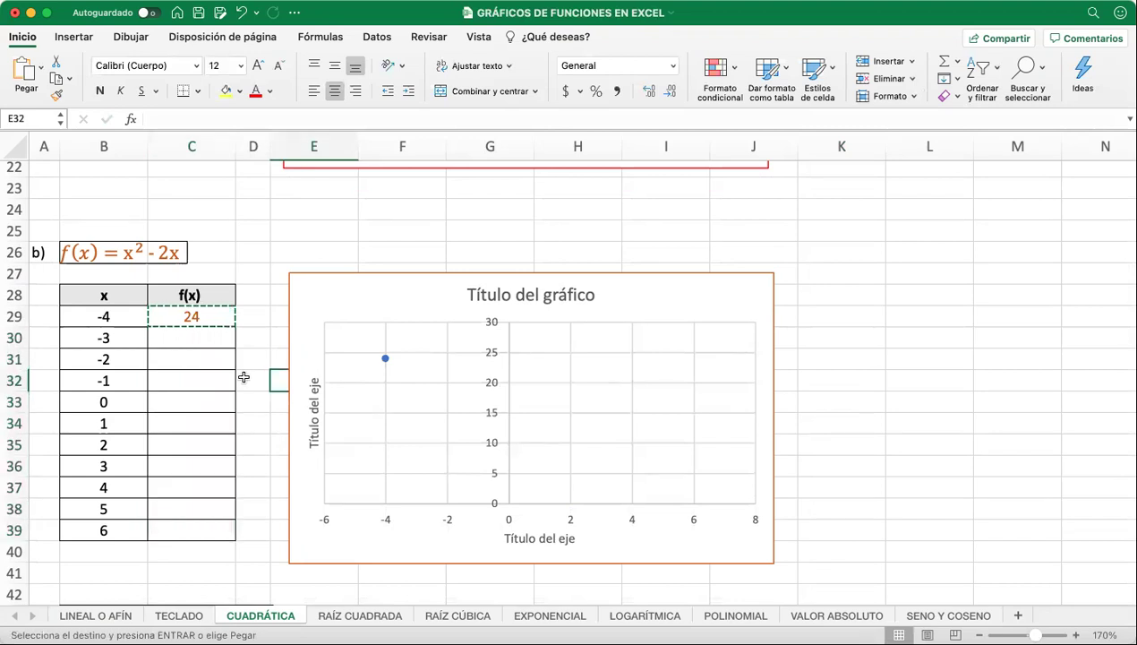
{"action": "left_click_drag", "start_coordinate": [198, 339], "coordinate": [184, 438]}
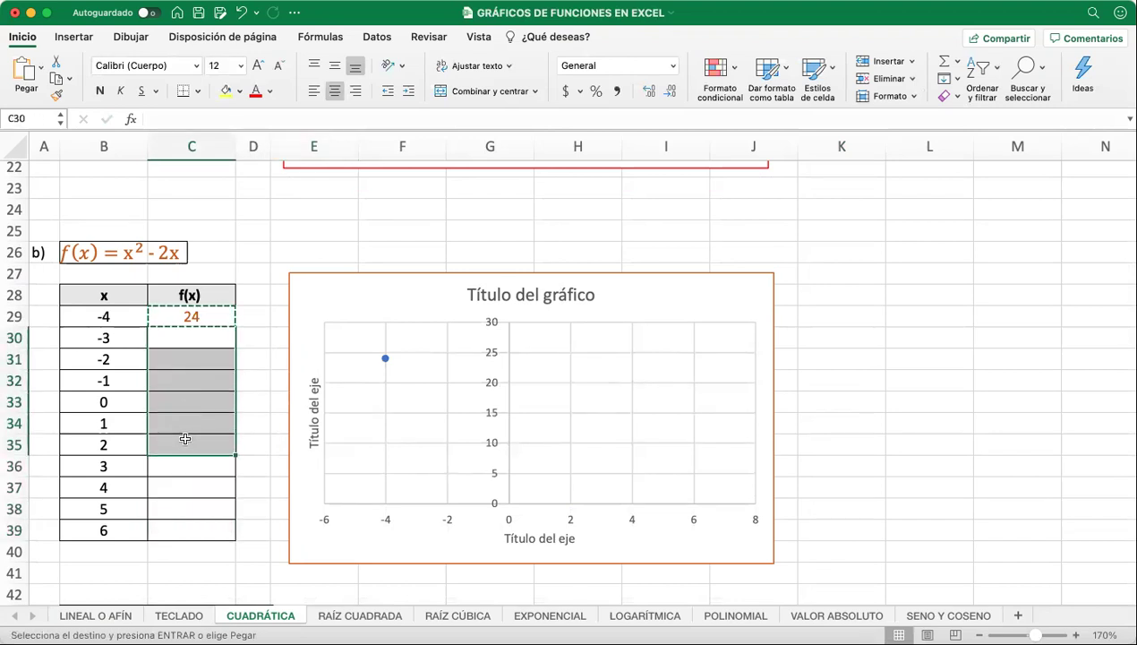
{"action": "key", "text": "Return"}
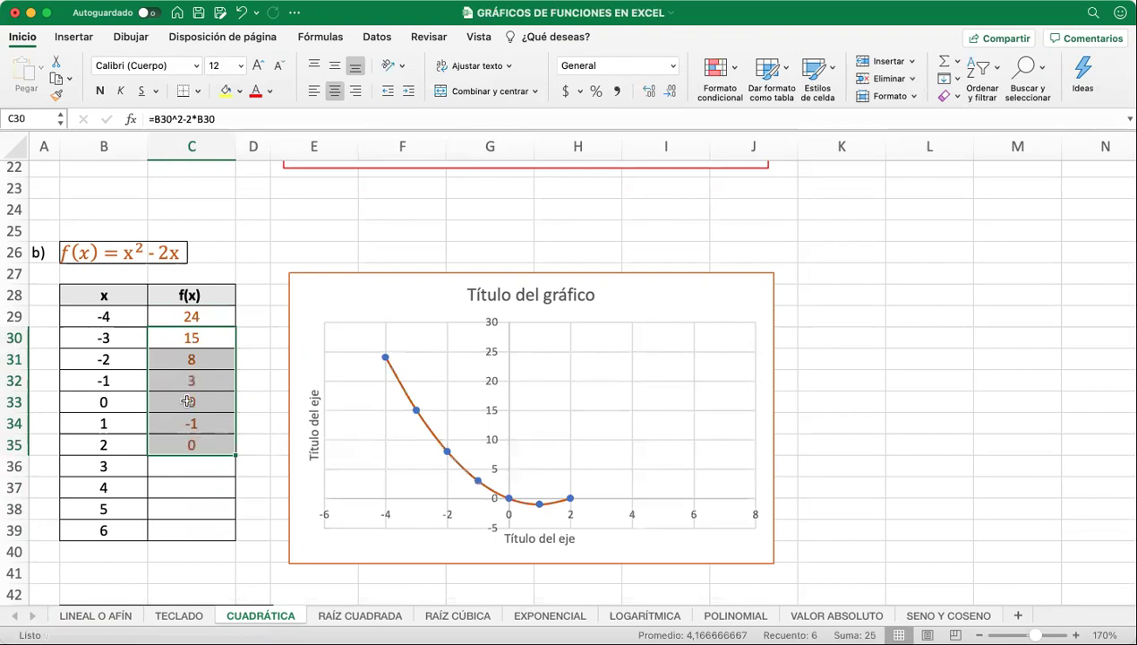
Copy the formula from C35 into C36 to calculate x² - 2x for x = 3.
{"action": "mouse_move", "coordinate": [392, 368]}
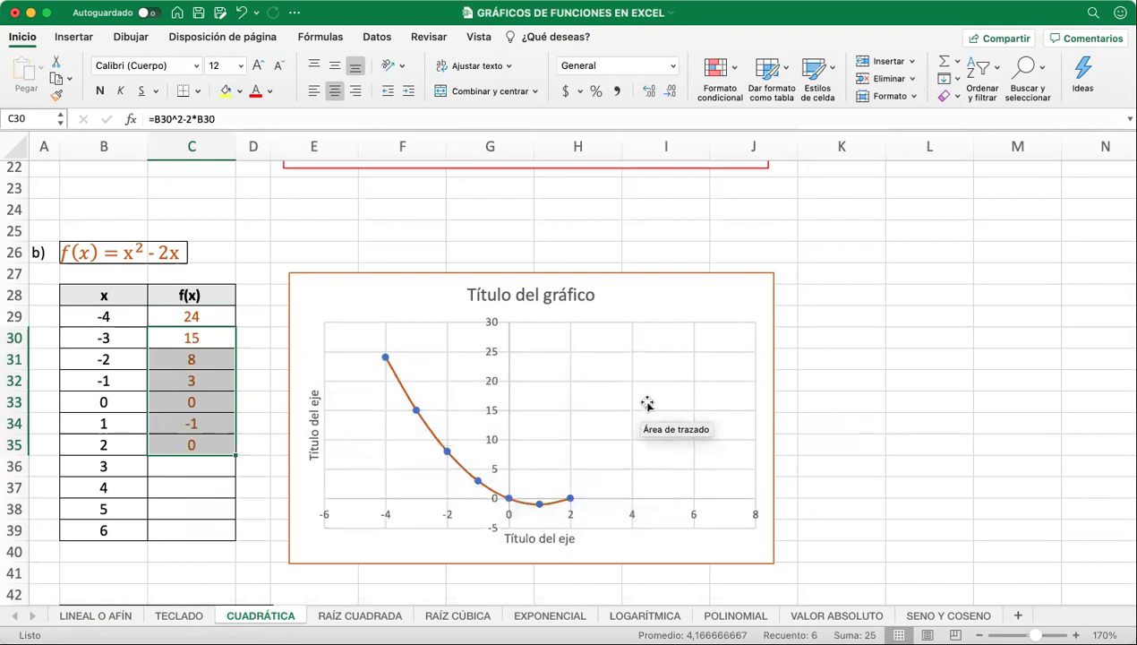
{"action": "left_click", "coordinate": [254, 440]}
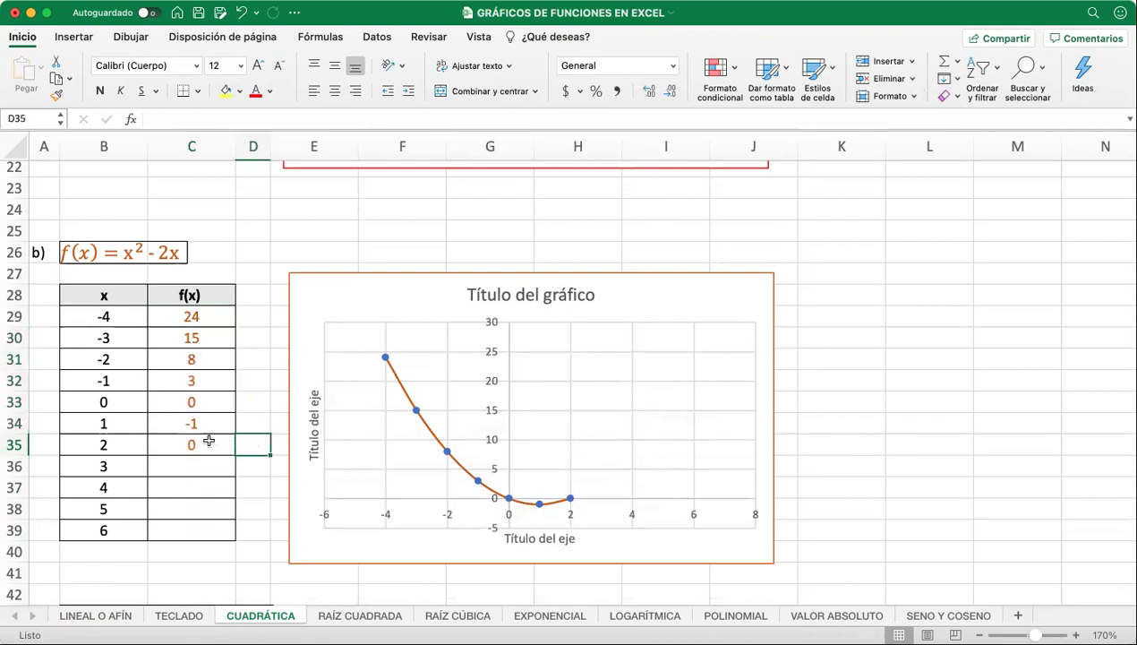
{"action": "left_click", "coordinate": [184, 445]}
{"action": "right_click", "coordinate": [188, 445]}
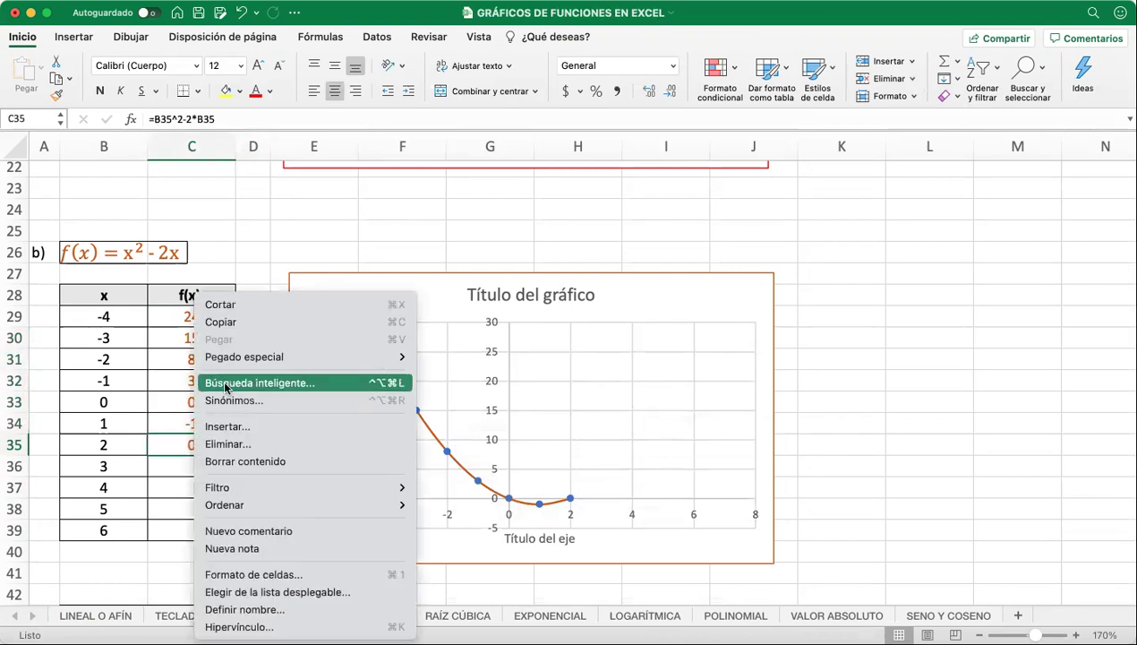
{"action": "left_click", "coordinate": [241, 329]}
{"action": "left_click", "coordinate": [185, 466]}
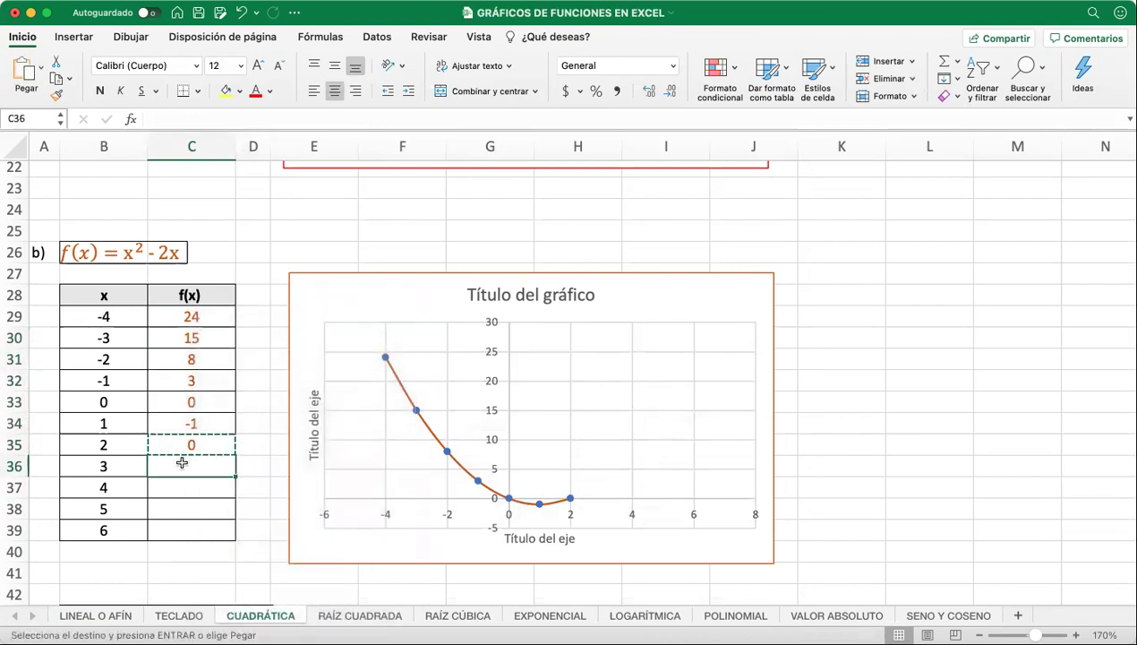
{"action": "key", "text": "Return"}
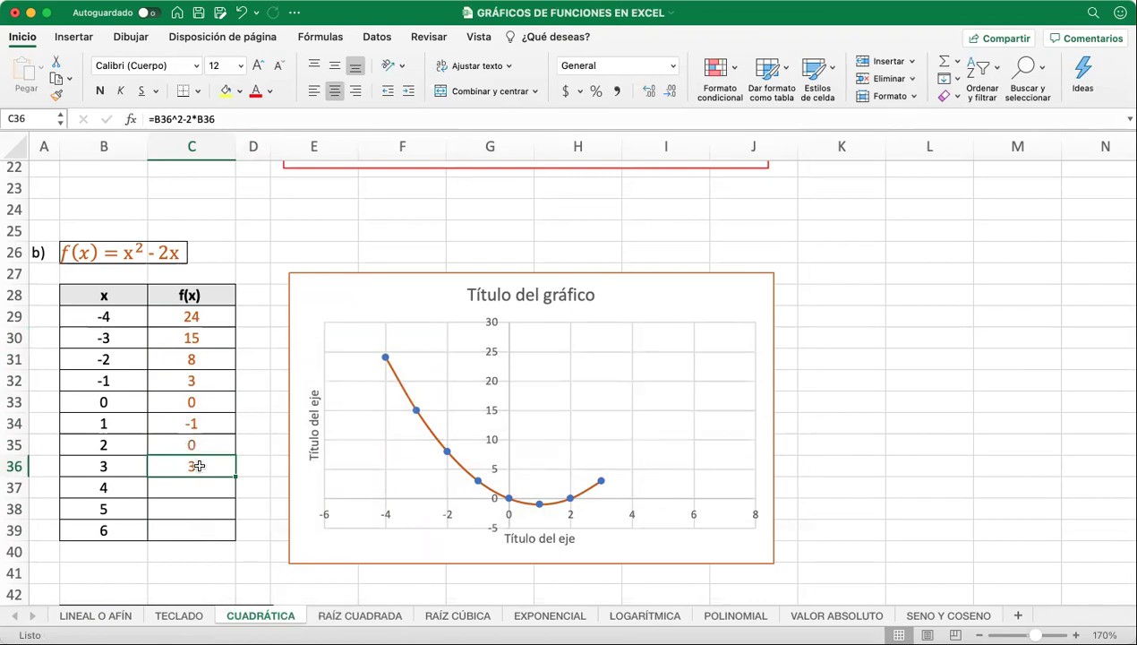
Copy the formula from C36 into C37:C39 to complete the f(x) = x² - 2x table.
{"action": "right_click", "coordinate": [198, 466]}
{"action": "left_click", "coordinate": [228, 321]}
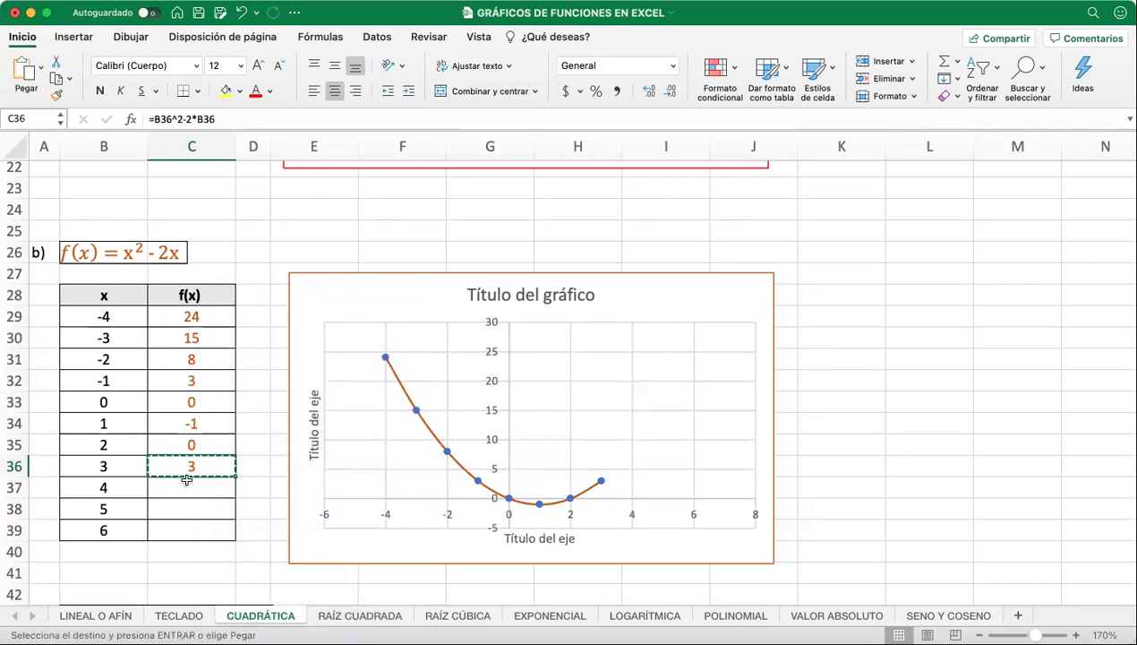
{"action": "left_click_drag", "start_coordinate": [184, 483], "coordinate": [188, 532]}
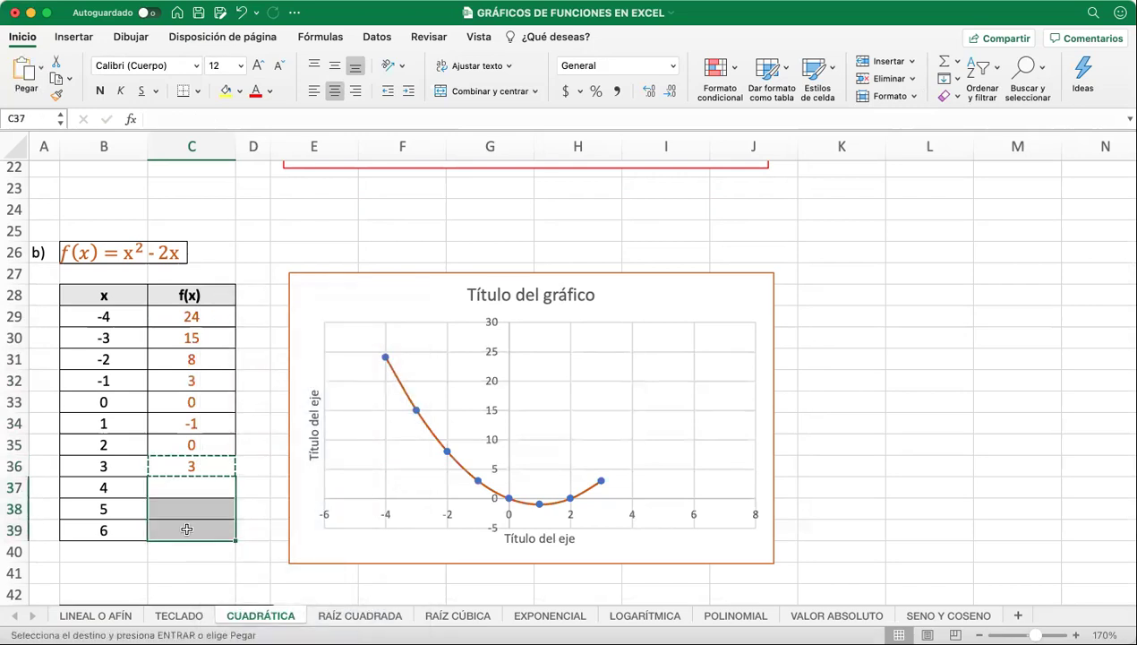
{"action": "key", "text": "Return"}
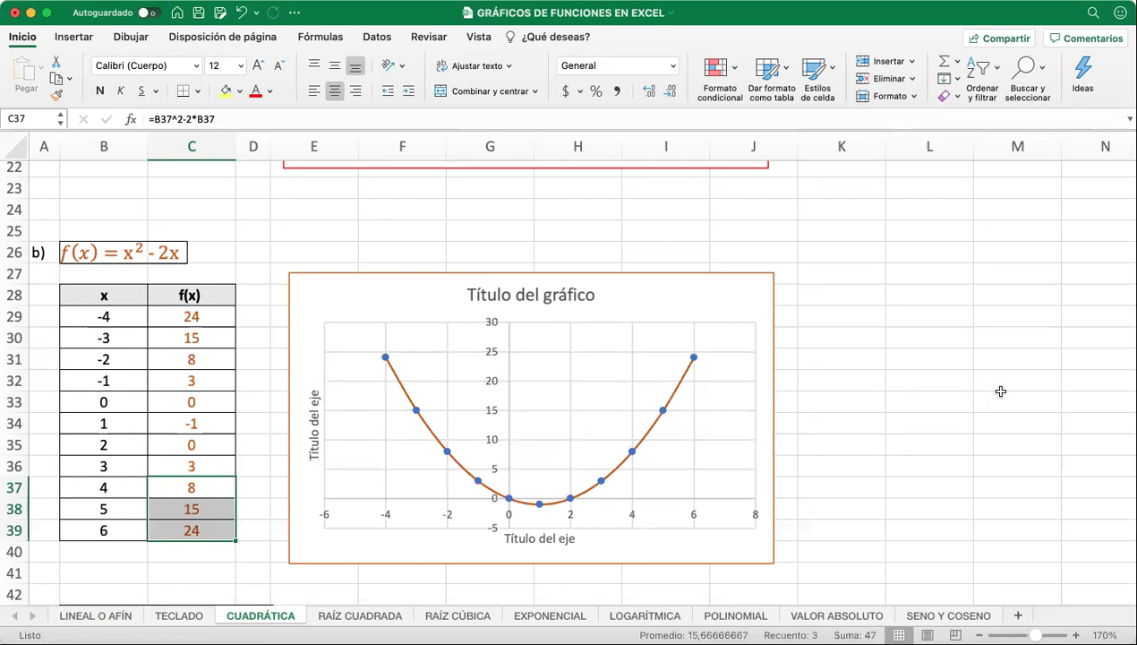
{"action": "left_click", "coordinate": [995, 397]}
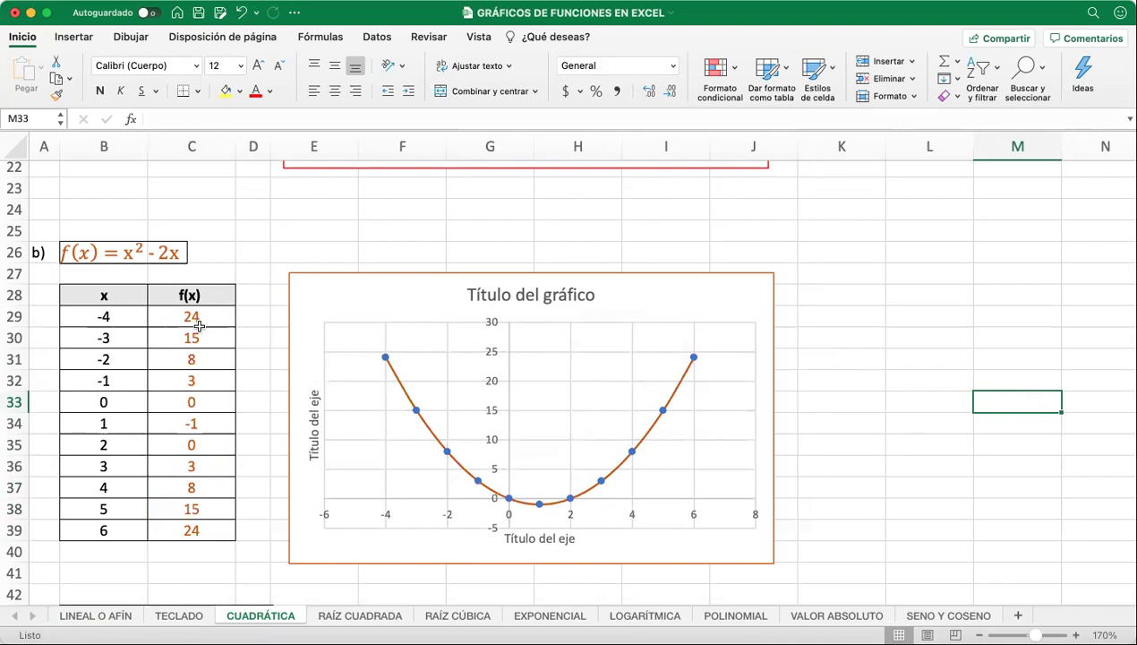
Clear the f(x) values in C46:C55 of the f(x) = -0,5x² + 3x - 1 table.
{"action": "scroll", "coordinate": [253, 353], "scroll_direction": "down", "scroll_amount": 1}
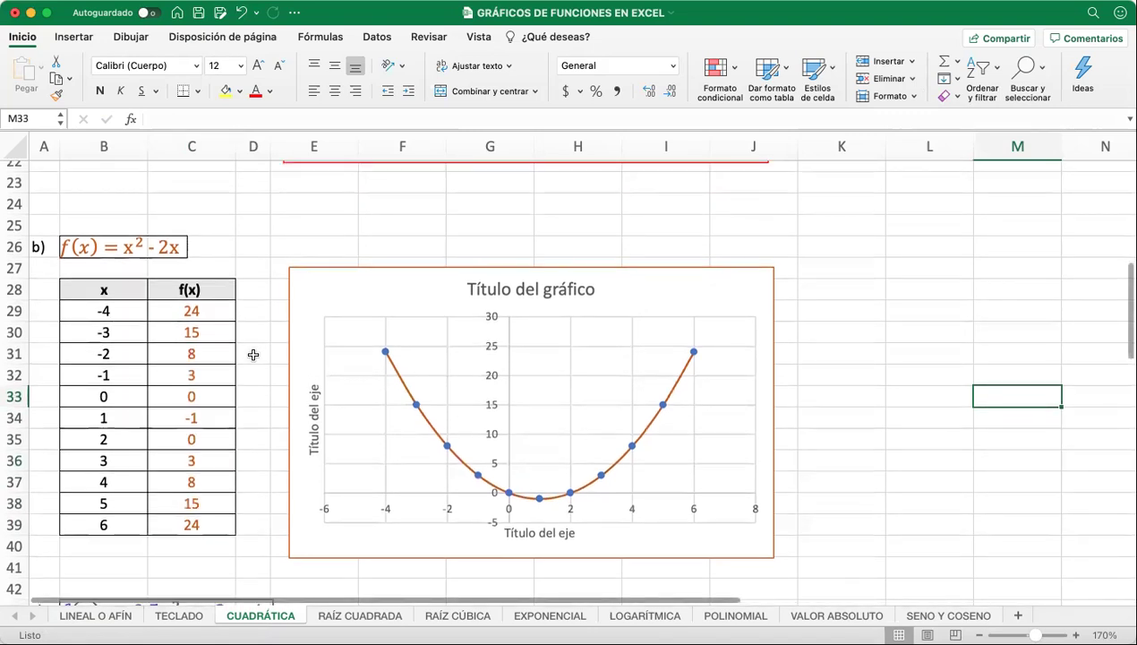
{"action": "scroll", "coordinate": [254, 354], "scroll_direction": "down", "scroll_amount": 2}
{"action": "scroll", "coordinate": [253, 355], "scroll_direction": "down", "scroll_amount": 5}
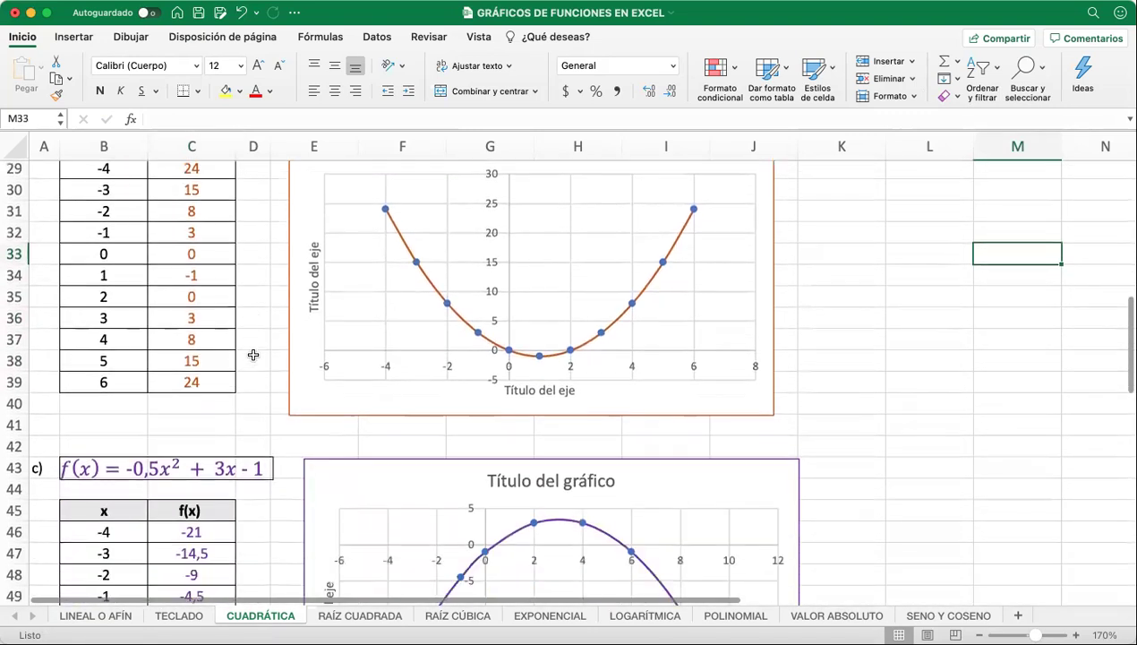
{"action": "scroll", "coordinate": [254, 354], "scroll_direction": "down", "scroll_amount": 3}
{"action": "scroll", "coordinate": [254, 354], "scroll_direction": "down", "scroll_amount": 5}
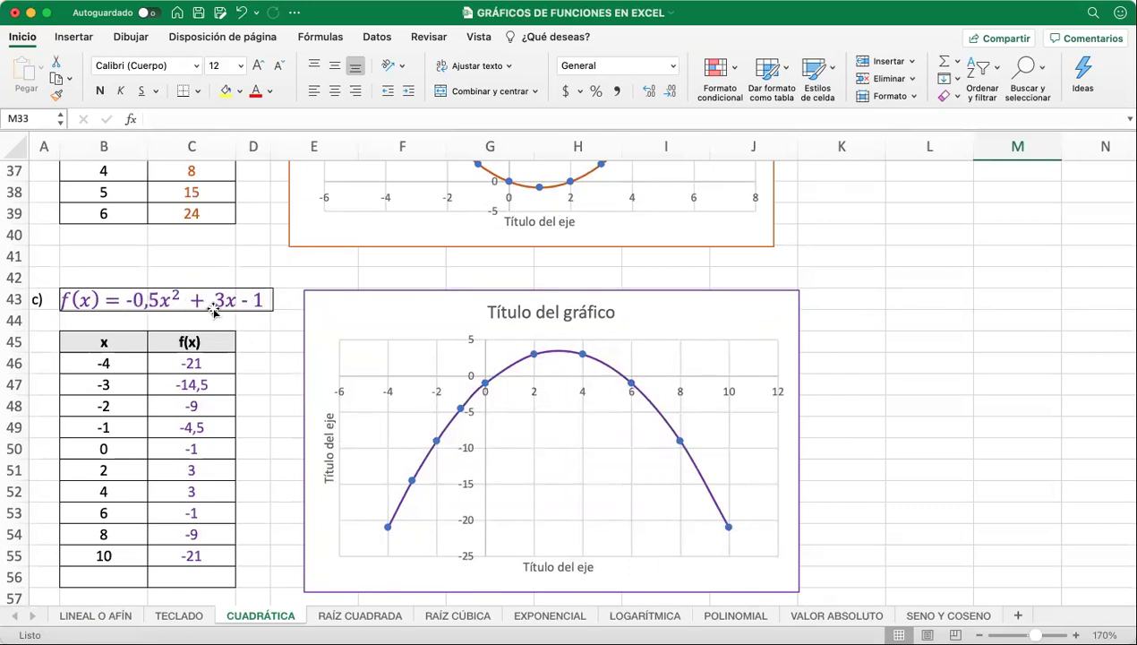
{"action": "left_click_drag", "start_coordinate": [195, 362], "coordinate": [225, 560]}
{"action": "key", "text": "Delete"}
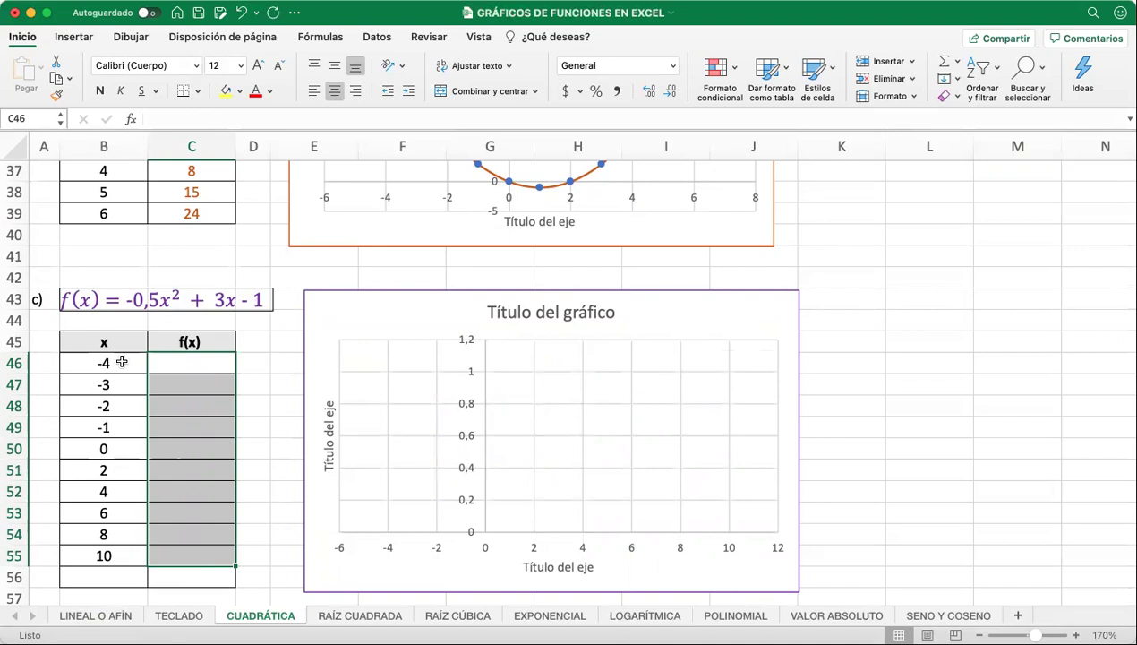
Enter the formula =-0,5*B46^2+3*B46-1 in cell C46 to calculate f(x) for the first x value.
{"action": "left_click", "coordinate": [220, 358]}
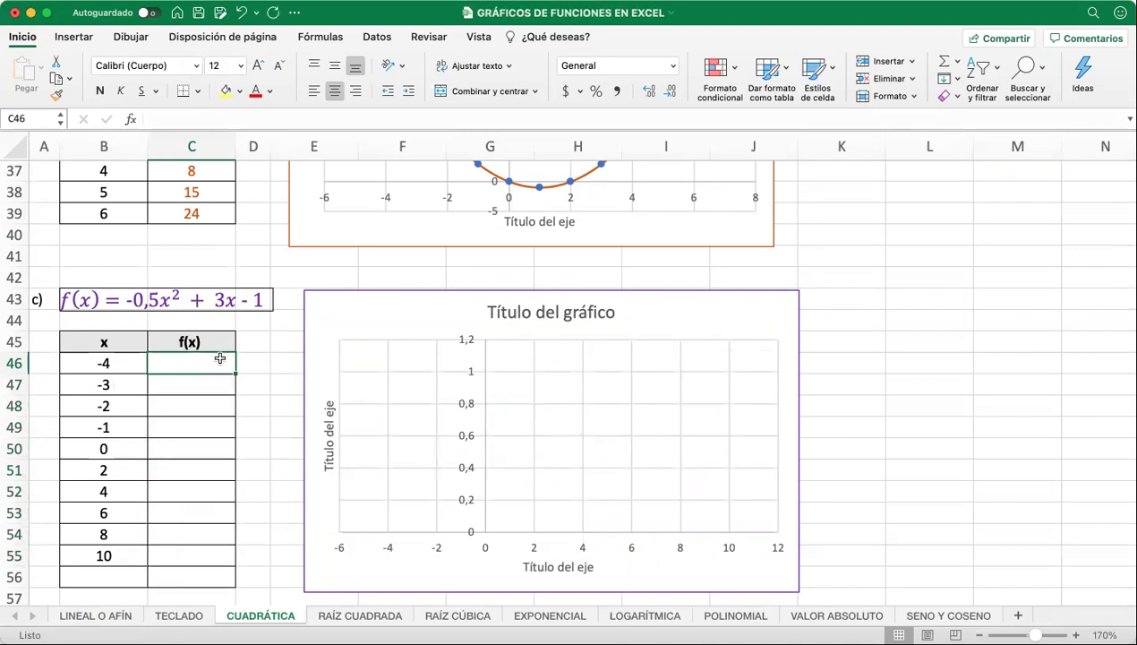
{"action": "type", "text": "="}
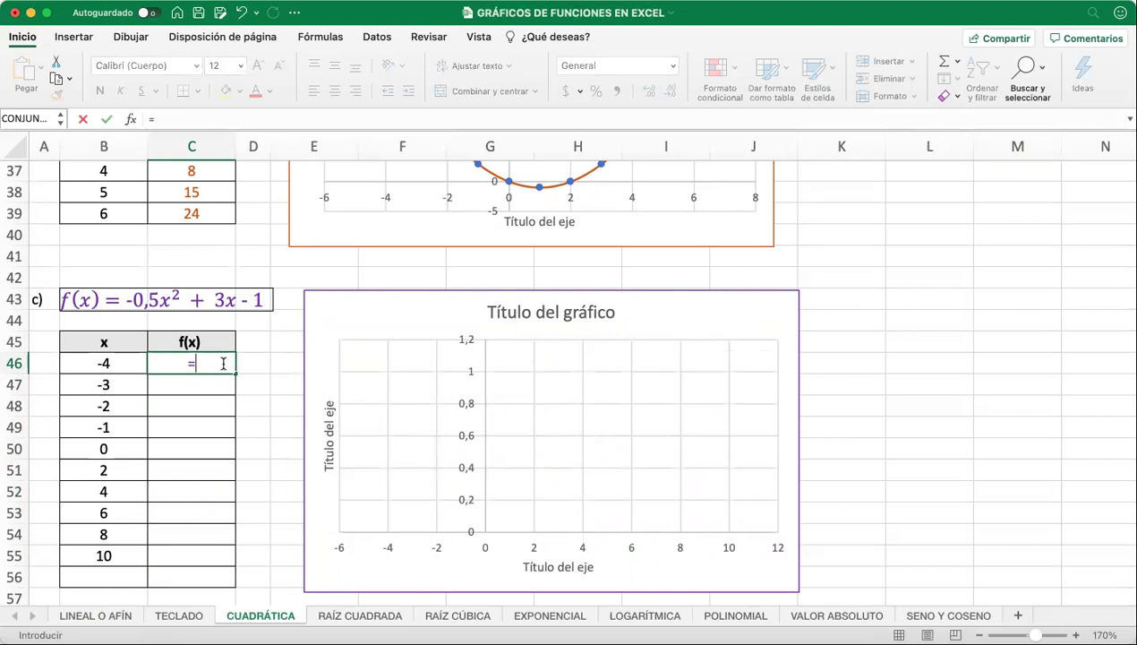
{"action": "type", "text": "-0,5"}
{"action": "type", "text": "*"}
{"action": "left_click", "coordinate": [98, 367]}
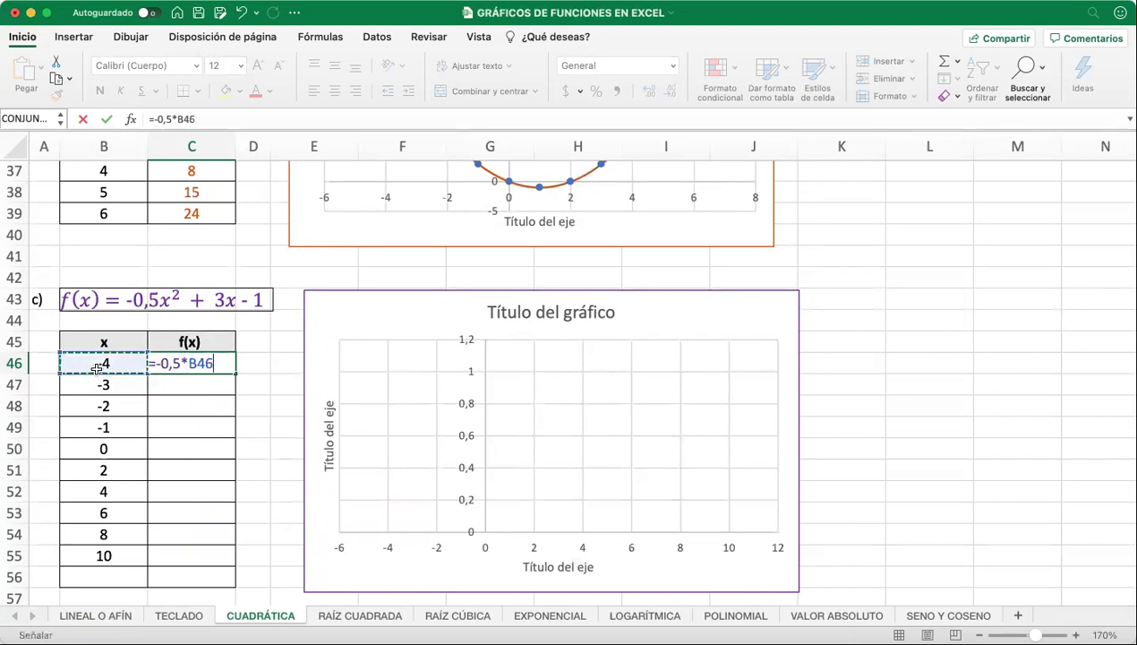
{"action": "type", "text": "^2"}
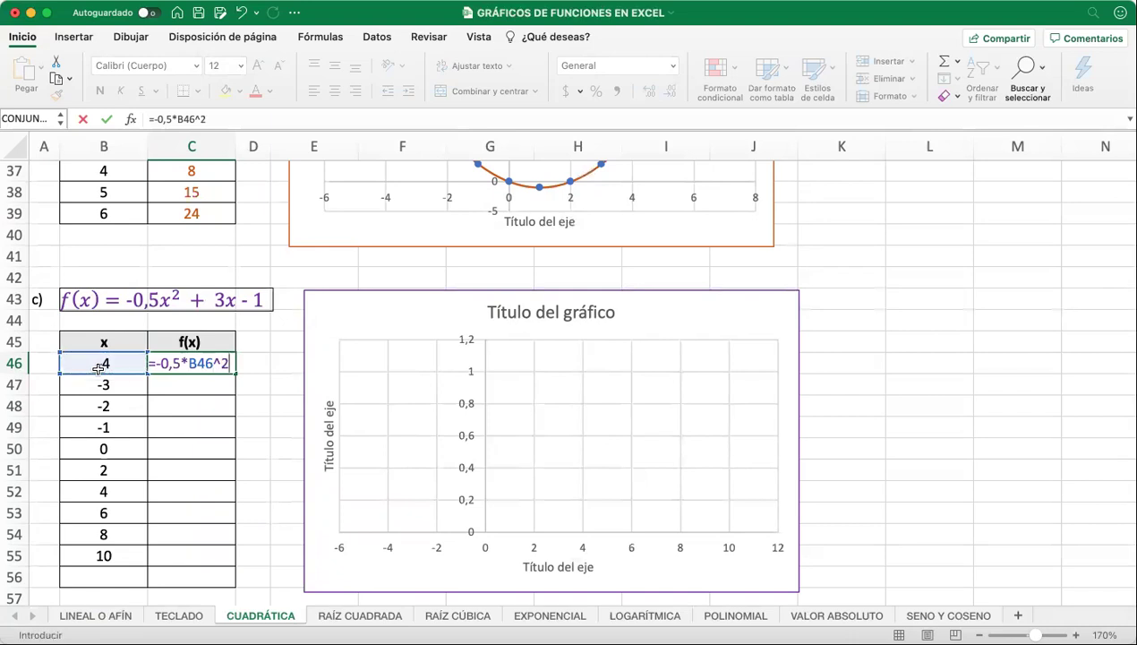
{"action": "type", "text": "+"}
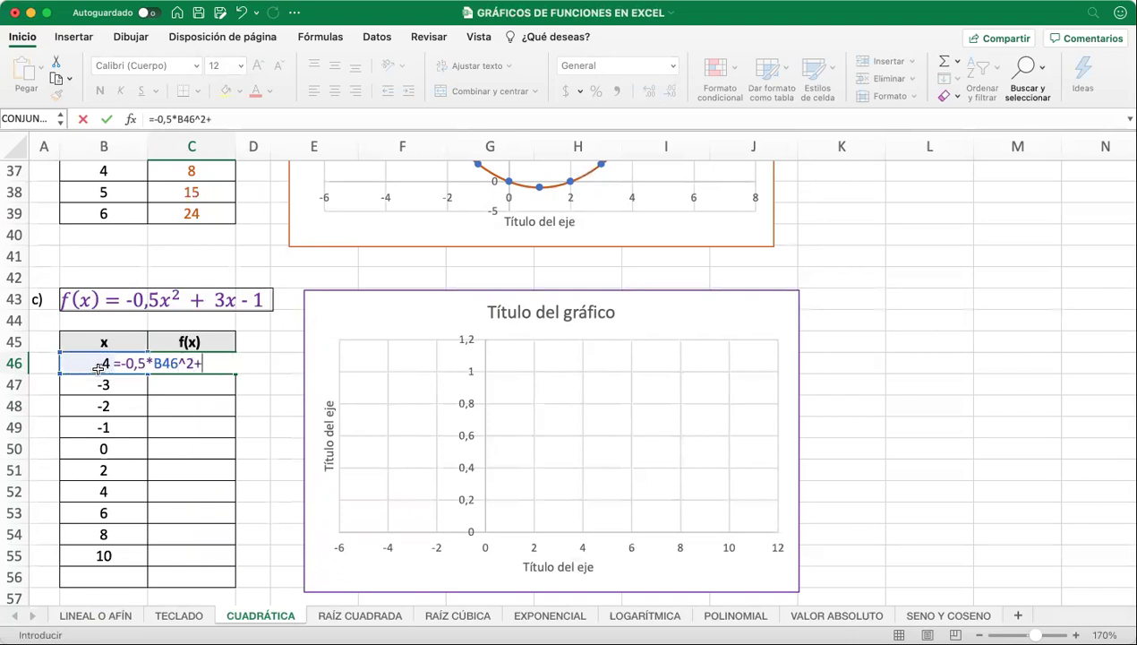
{"action": "type", "text": "3*"}
{"action": "left_click", "coordinate": [100, 363]}
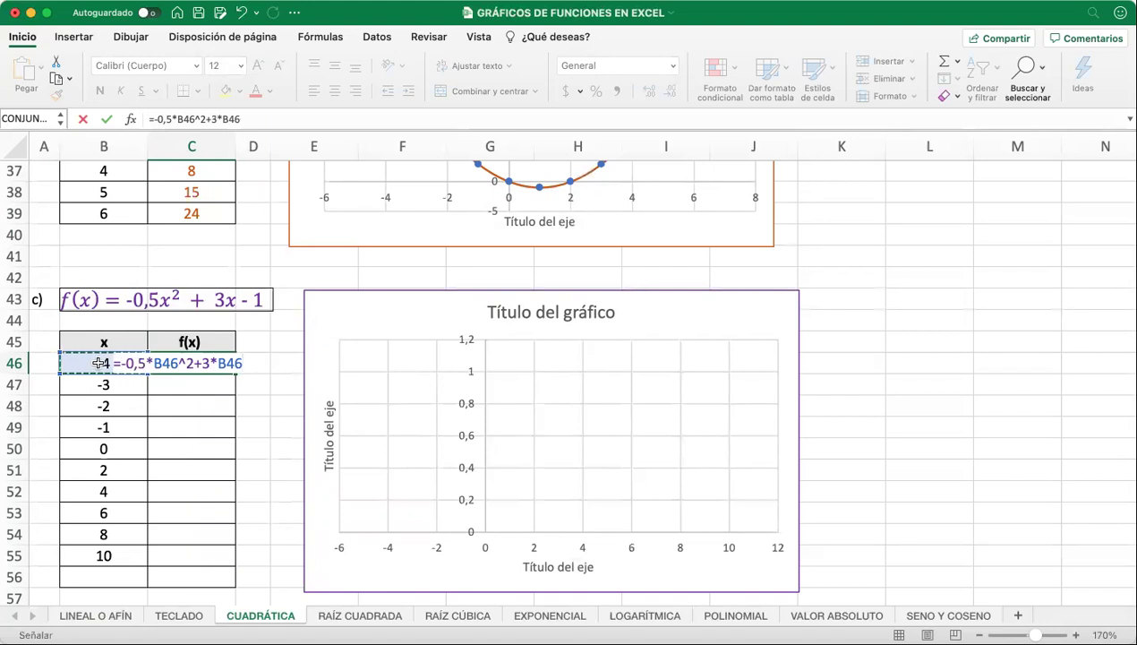
{"action": "type", "text": "-21"}
{"action": "key", "text": "Return"}
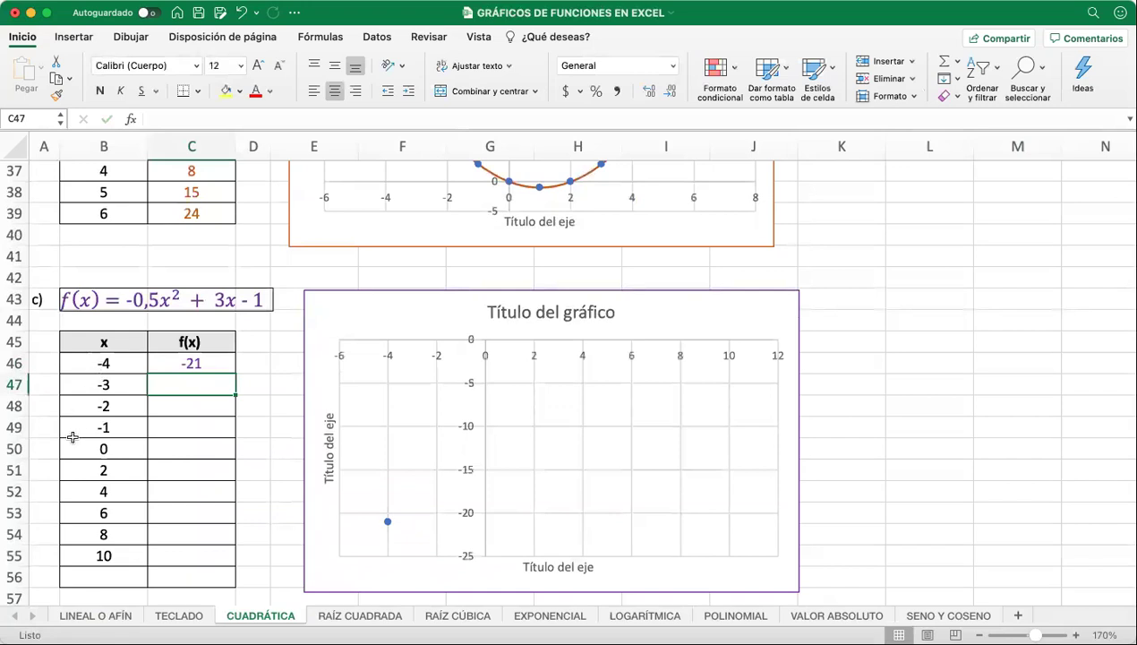
Copy the formula from C46 into cells C47:C52 of the f(x) column.
{"action": "left_click", "coordinate": [194, 364]}
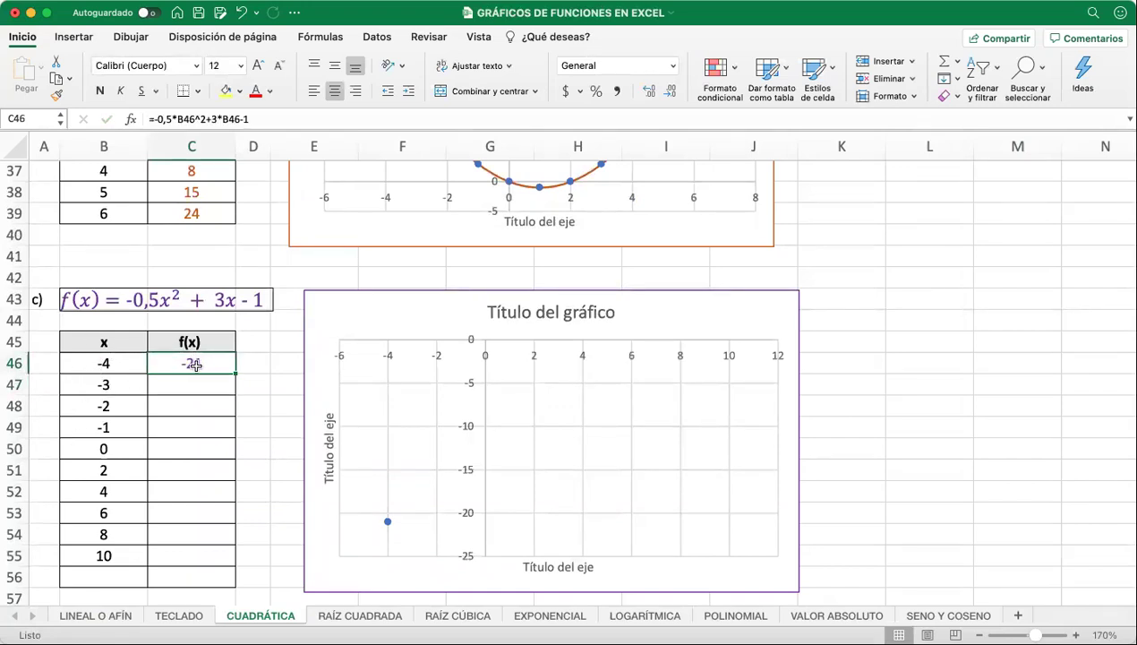
{"action": "right_click", "coordinate": [202, 370]}
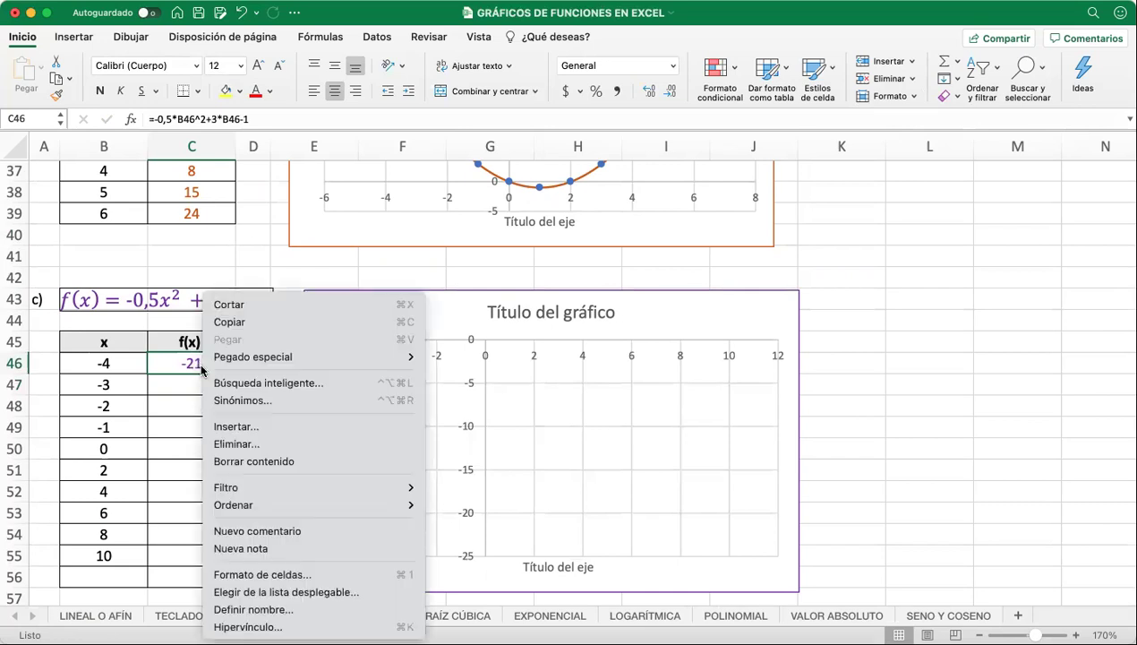
{"action": "left_click", "coordinate": [231, 321]}
{"action": "left_click_drag", "start_coordinate": [204, 383], "coordinate": [197, 489]}
{"action": "key", "text": "Return"}
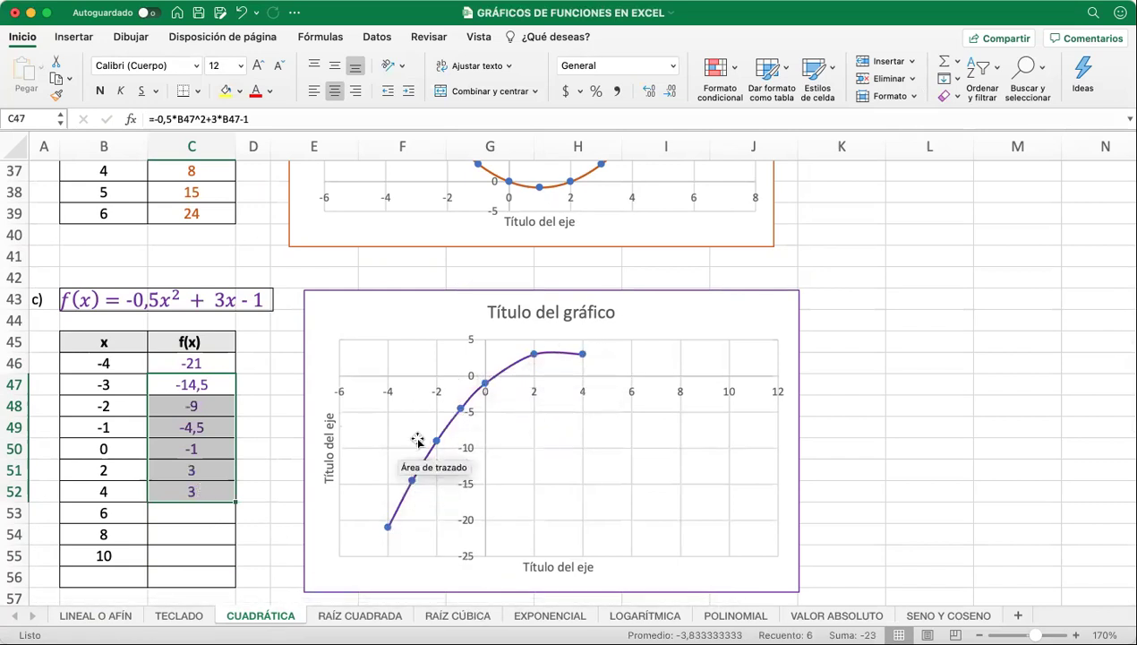
Copy the formula from C52 into C53:C55 to complete the f(x) = -0,5x² + 3x - 1 table.
{"action": "left_click", "coordinate": [235, 493]}
{"action": "left_click", "coordinate": [188, 493]}
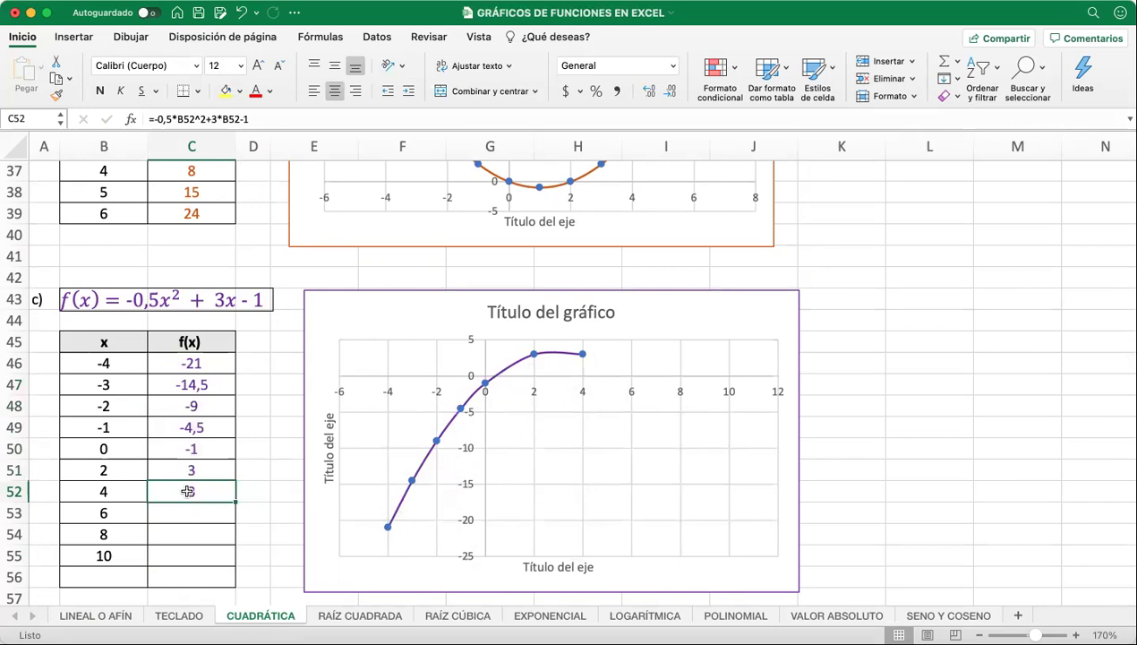
{"action": "right_click", "coordinate": [190, 492]}
{"action": "left_click", "coordinate": [233, 325]}
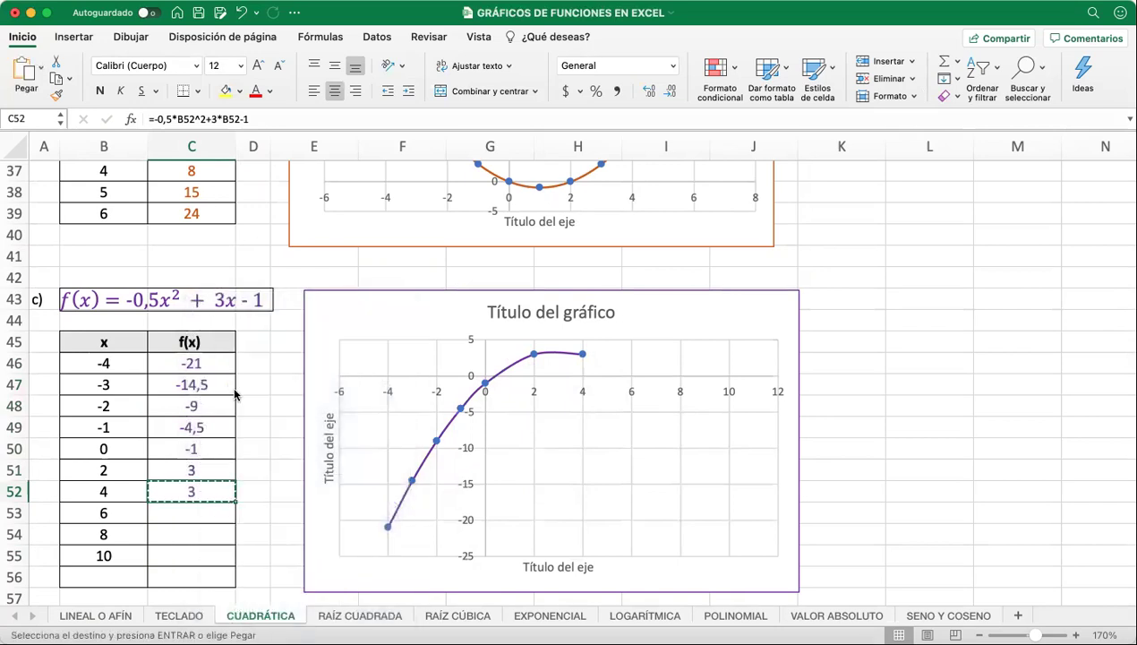
{"action": "left_click_drag", "start_coordinate": [190, 512], "coordinate": [177, 565]}
{"action": "key", "text": "Return"}
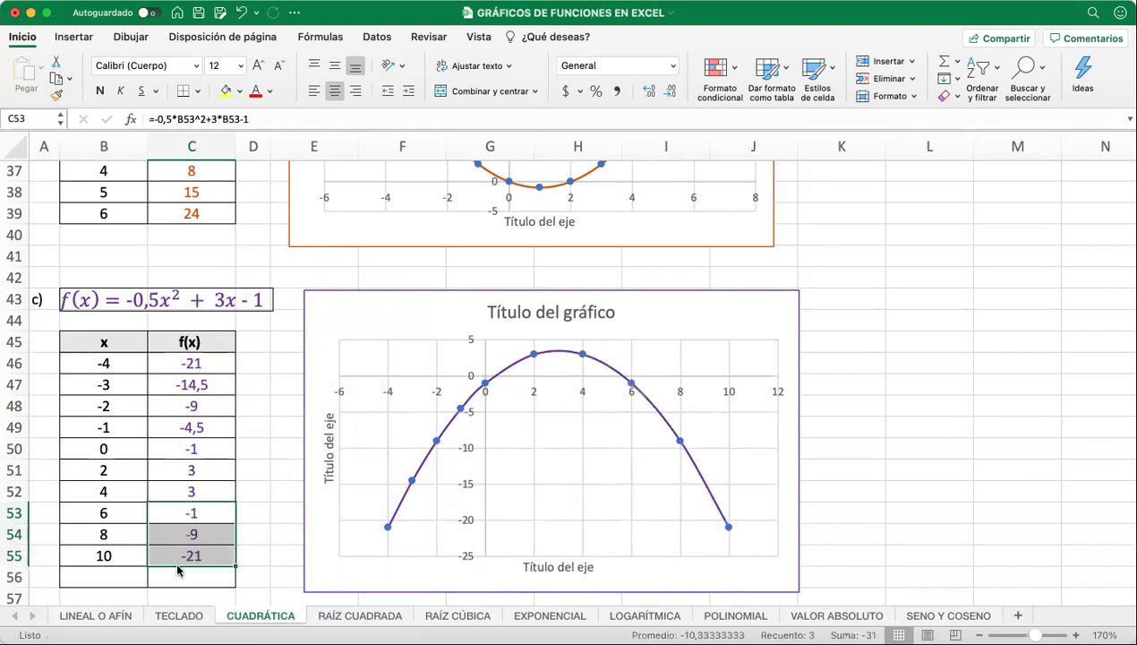
{"action": "left_click", "coordinate": [115, 556]}
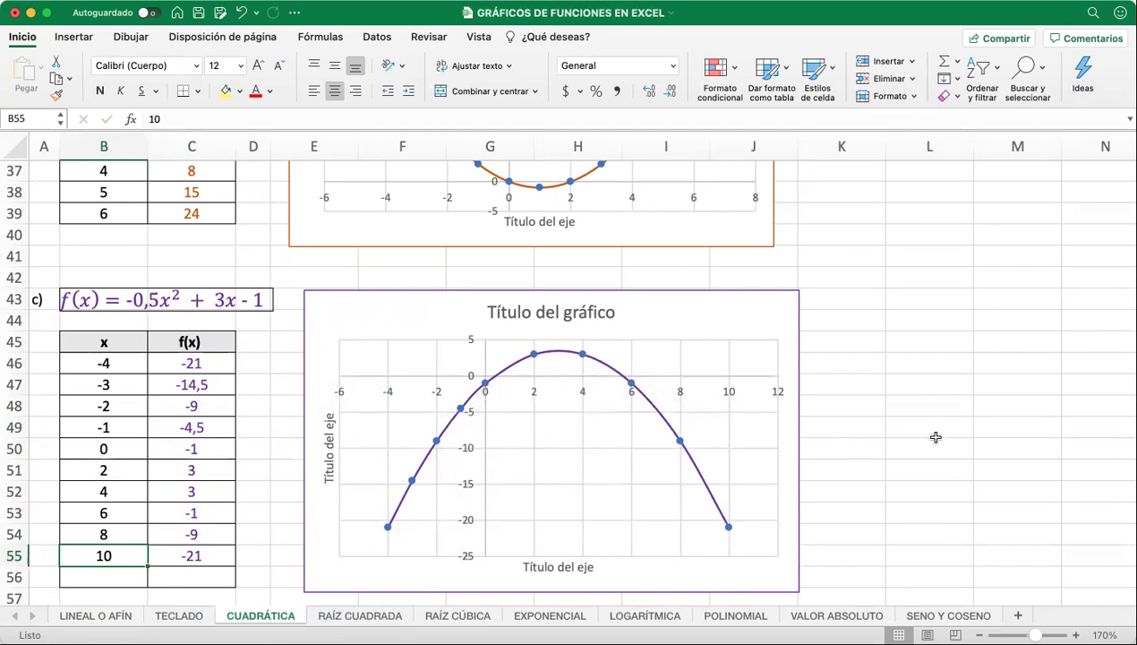
View the keyboard picture on the TECLADO sheet and return to the CUADRÁTICA sheet.
{"action": "left_click", "coordinate": [178, 616]}
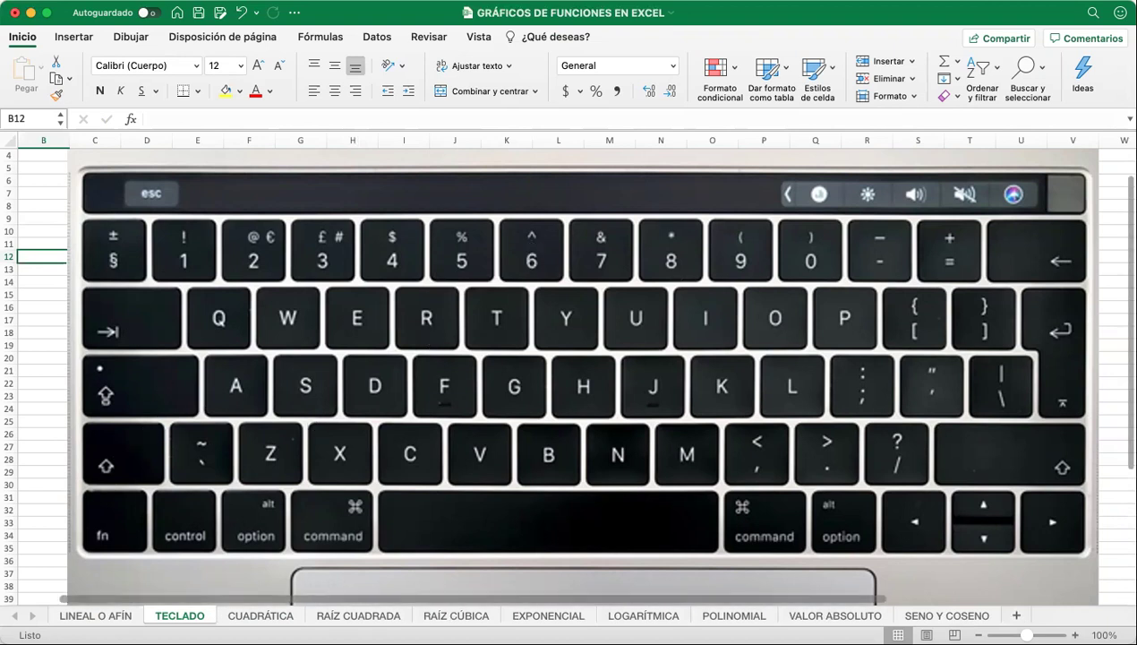
{"action": "left_click", "coordinate": [250, 616]}
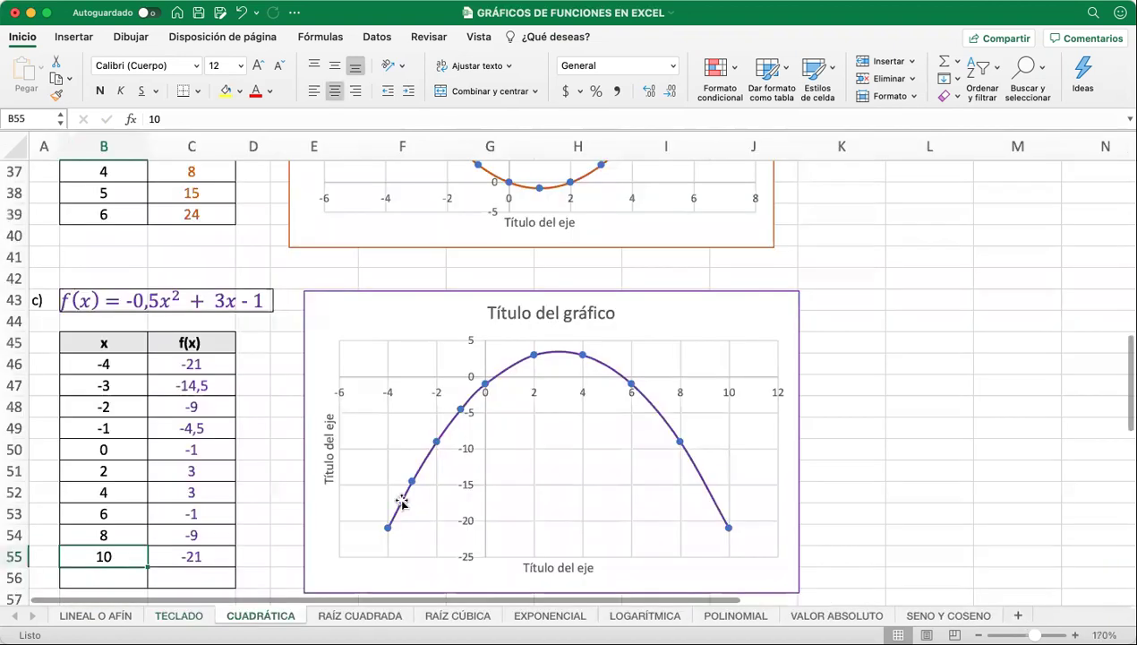